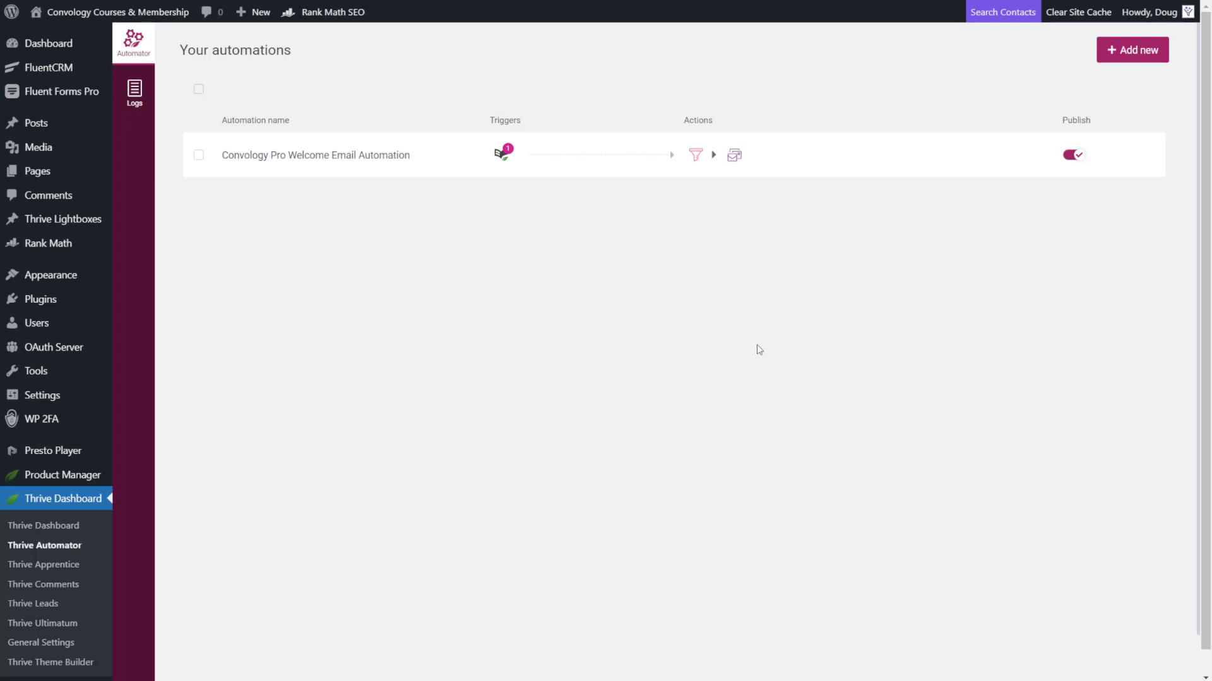
- Create a new automation triggered by 'User enrolls in a bundle' and add a next step
{"action": "left_click", "coordinate": [1111, 55]}
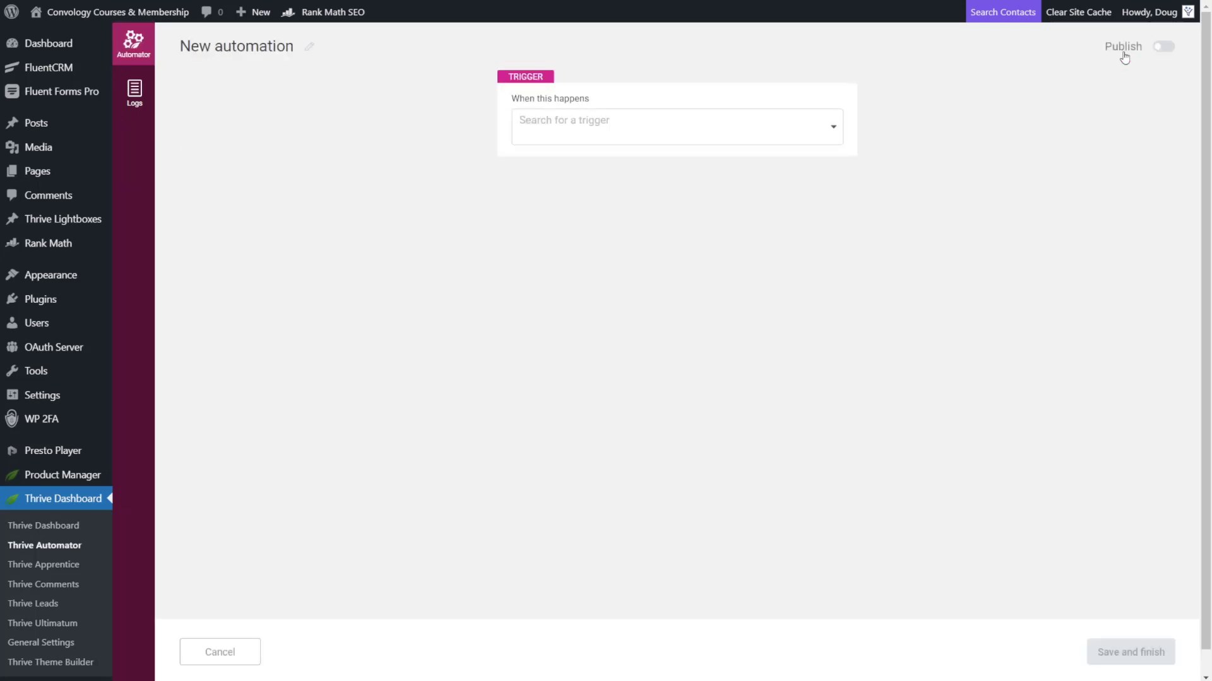
{"action": "left_click", "coordinate": [756, 137]}
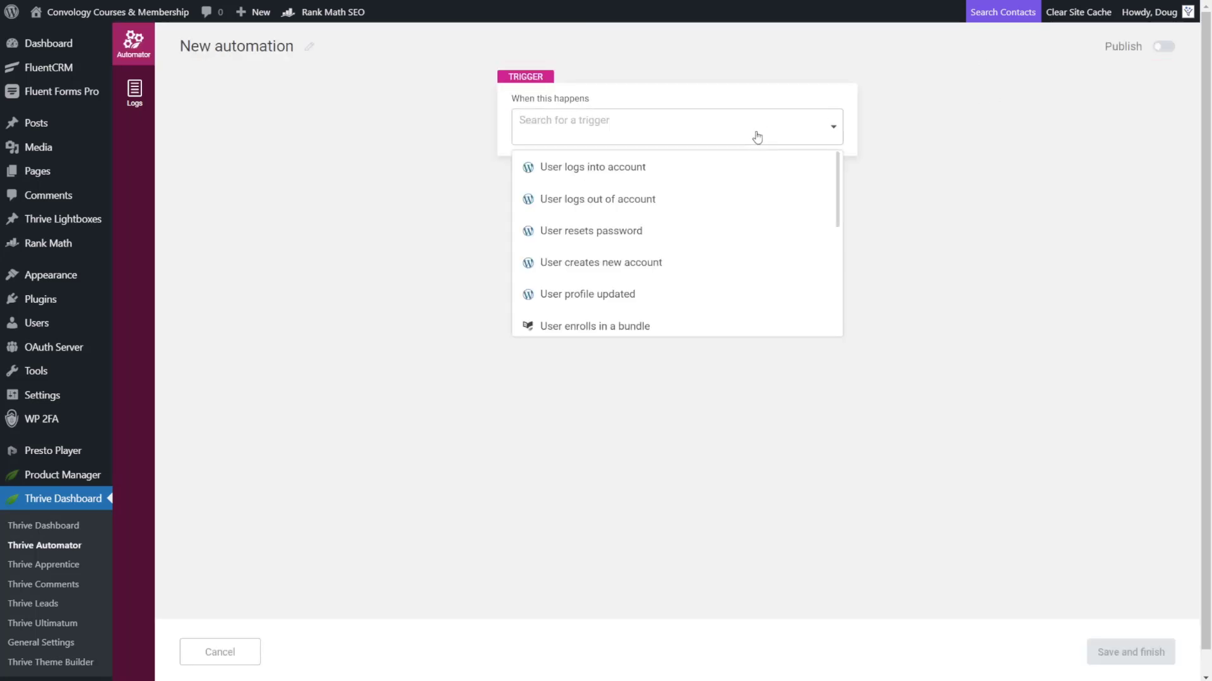
{"action": "scroll", "coordinate": [741, 203], "scroll_direction": "down", "scroll_amount": 2}
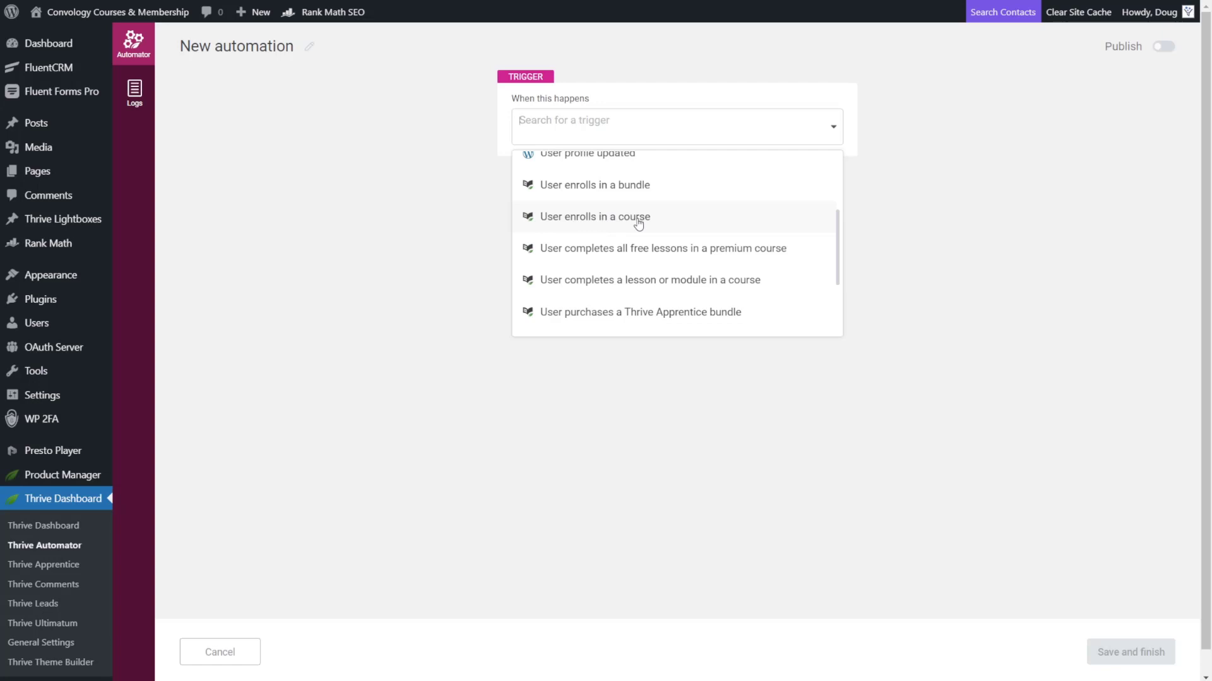
{"action": "scroll", "coordinate": [631, 251], "scroll_direction": "down", "scroll_amount": 1}
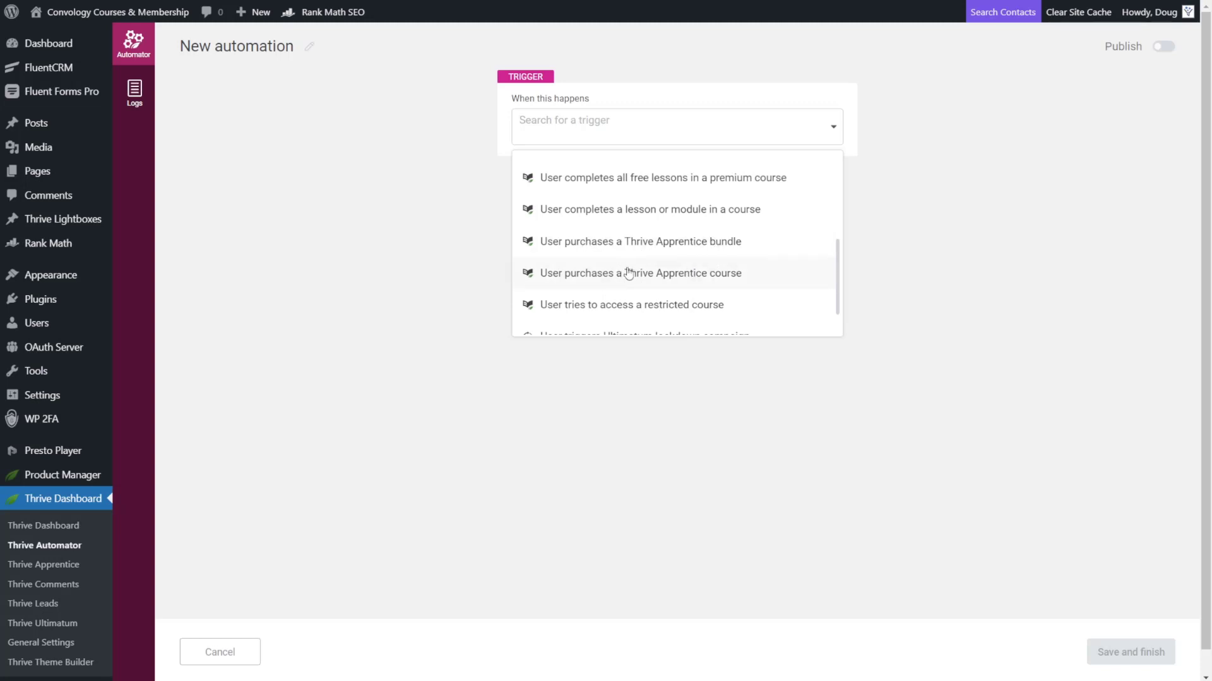
{"action": "scroll", "coordinate": [615, 272], "scroll_direction": "up", "scroll_amount": 3}
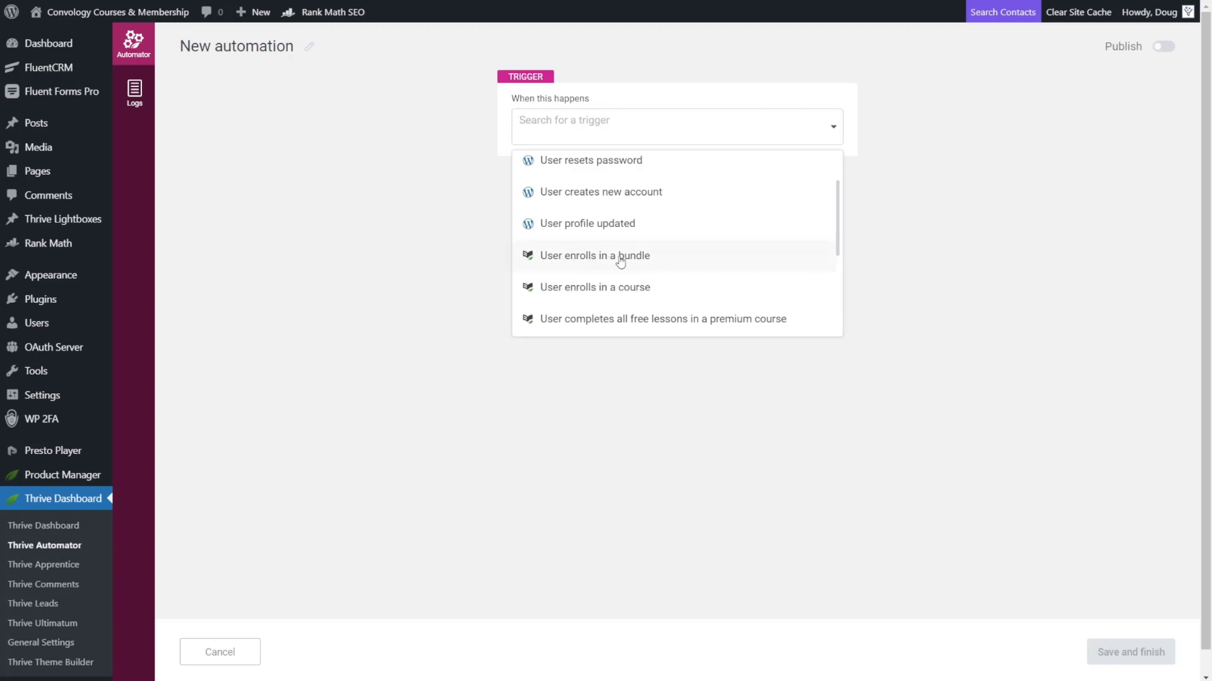
{"action": "left_click", "coordinate": [620, 261]}
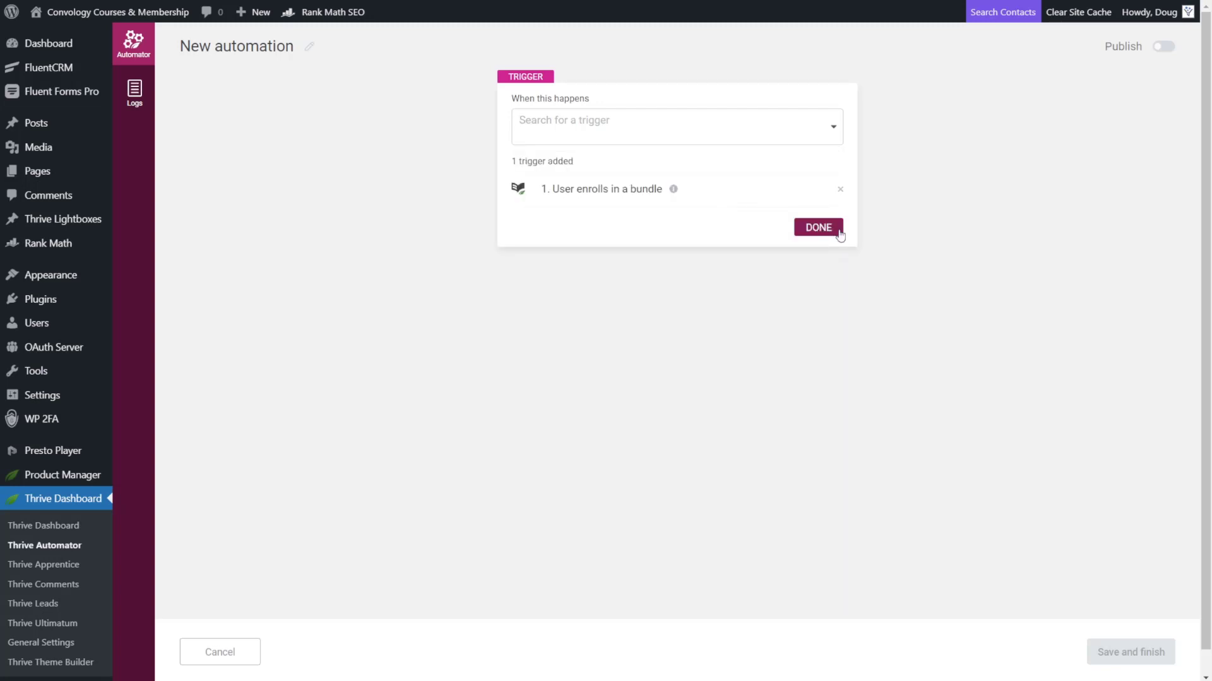
{"action": "left_click", "coordinate": [814, 232]}
{"action": "left_click", "coordinate": [677, 168]}
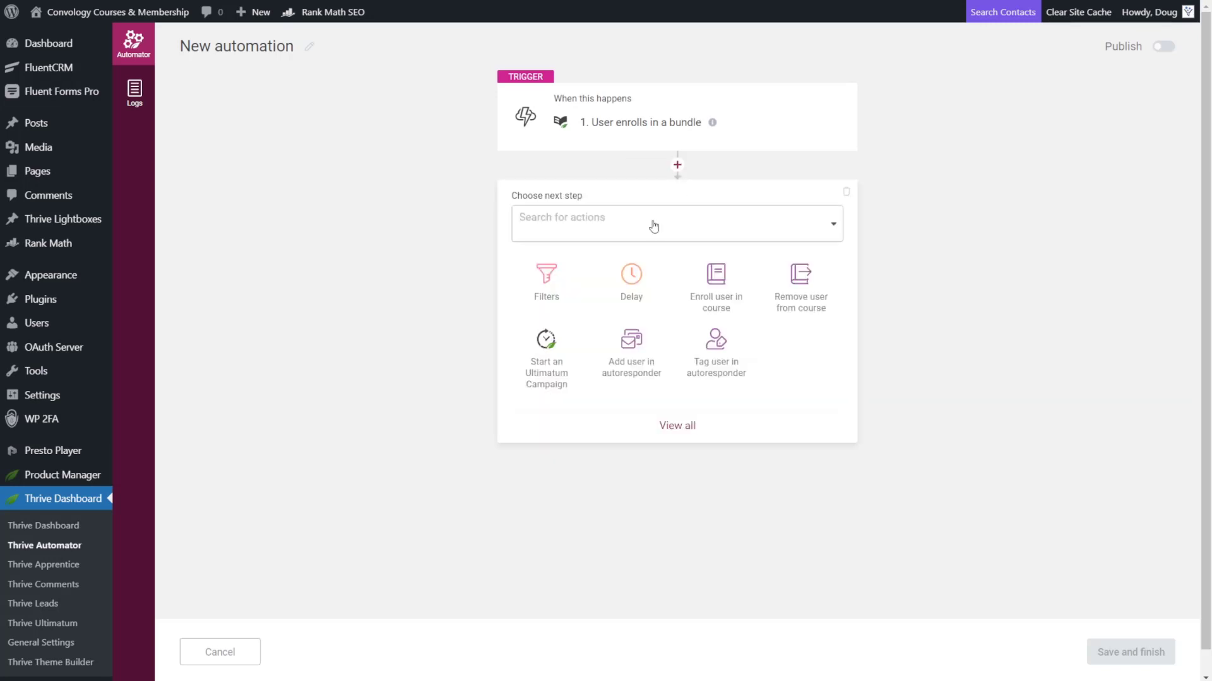
- Add a Bundle title filter limited to the 'Convology Pro' bundle
{"action": "left_click", "coordinate": [547, 278]}
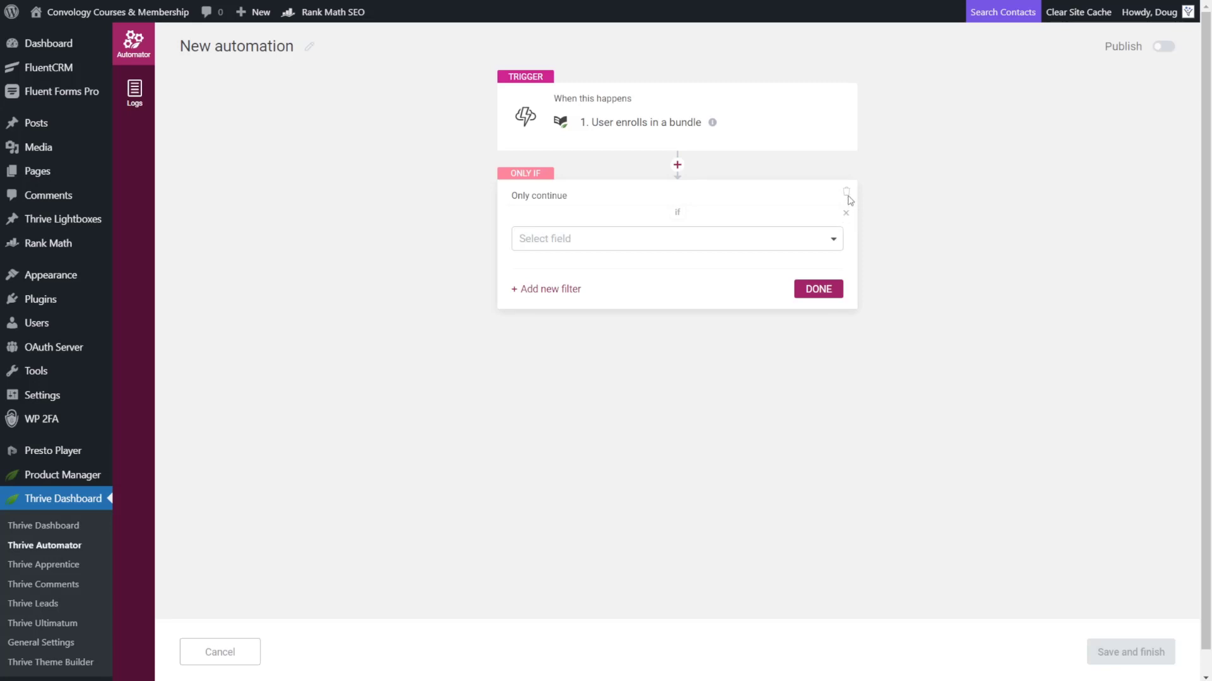
{"action": "left_click", "coordinate": [754, 135]}
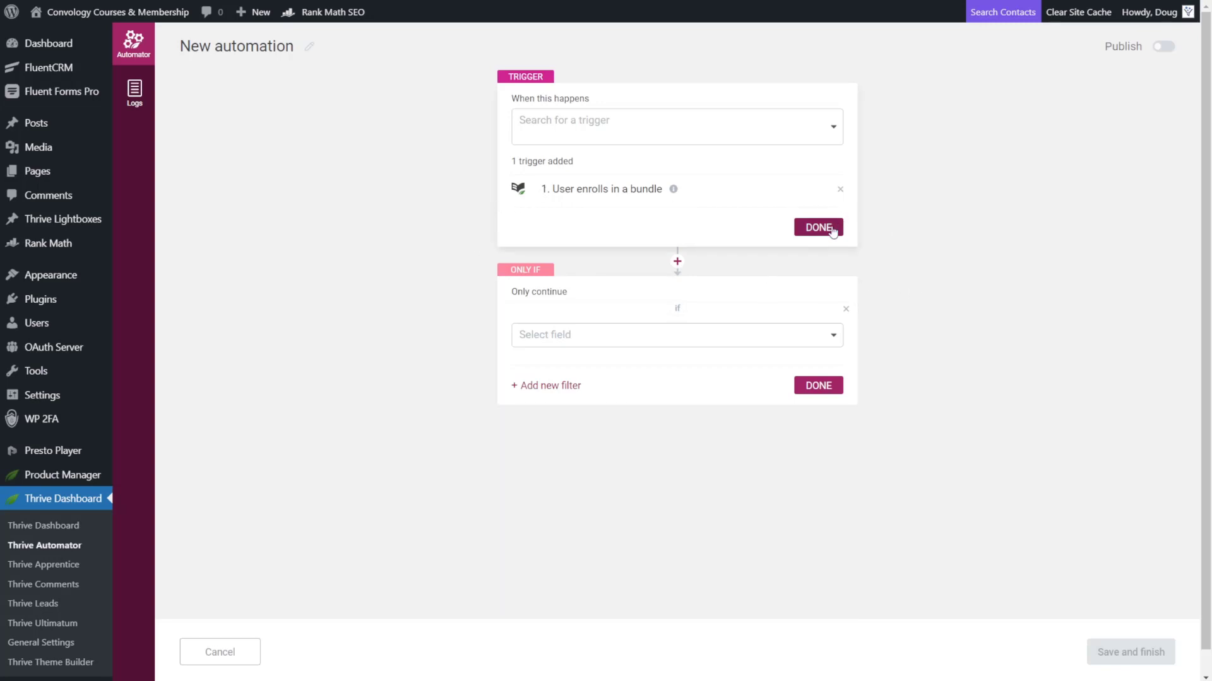
{"action": "left_click", "coordinate": [628, 342]}
{"action": "scroll", "coordinate": [625, 468], "scroll_direction": "down", "scroll_amount": 1}
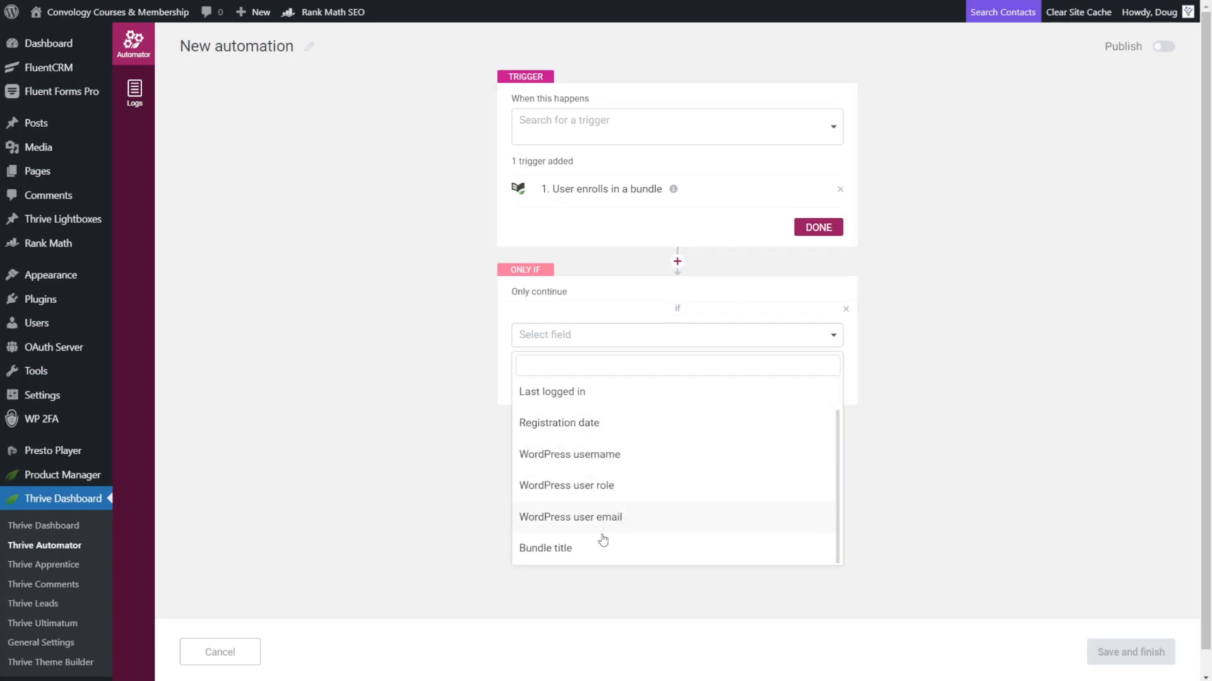
{"action": "left_click", "coordinate": [549, 553]}
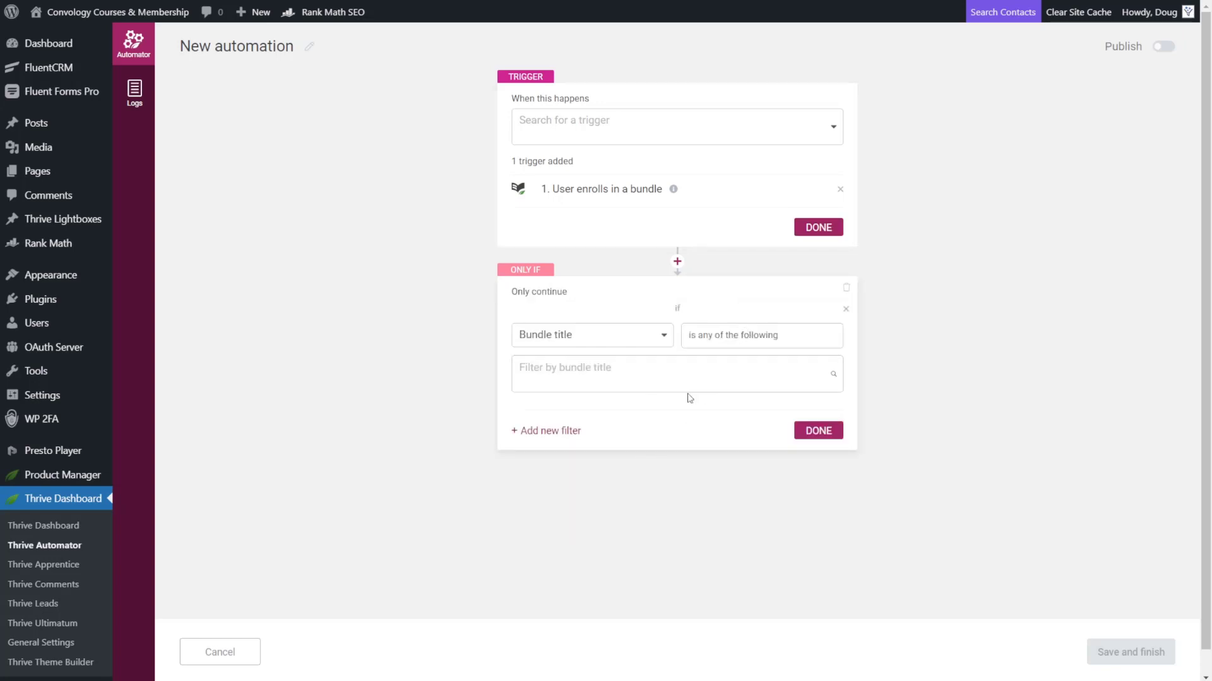
{"action": "left_click", "coordinate": [631, 369]}
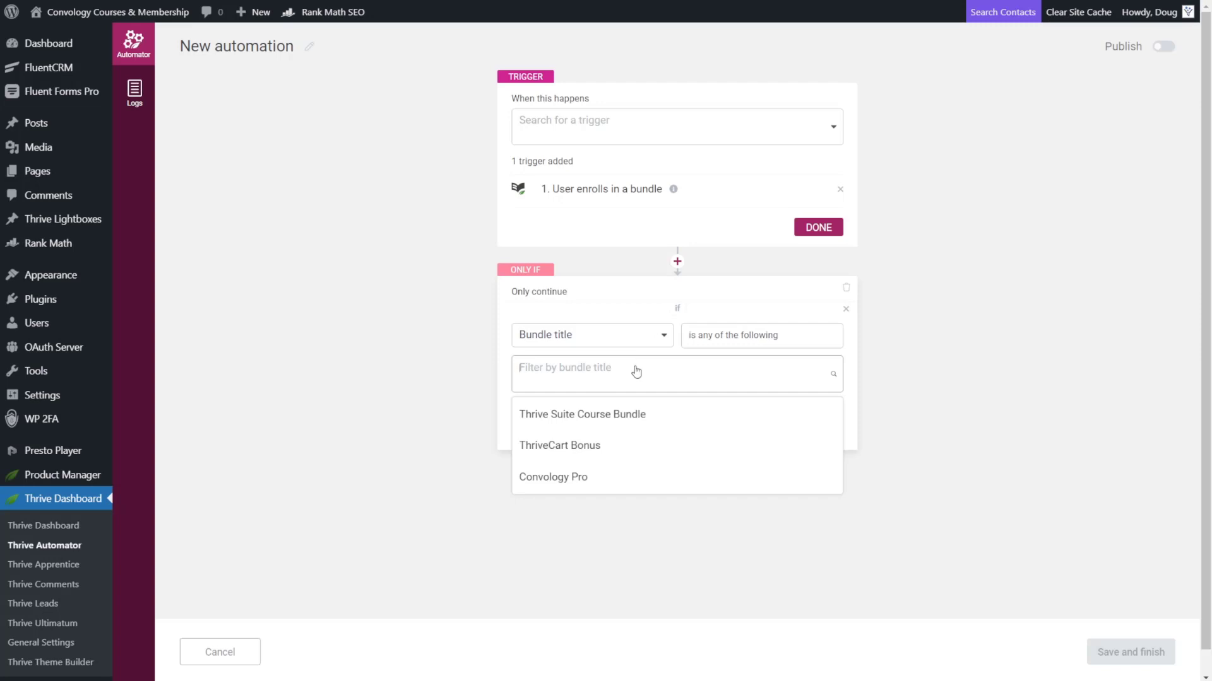
{"action": "left_click", "coordinate": [547, 483]}
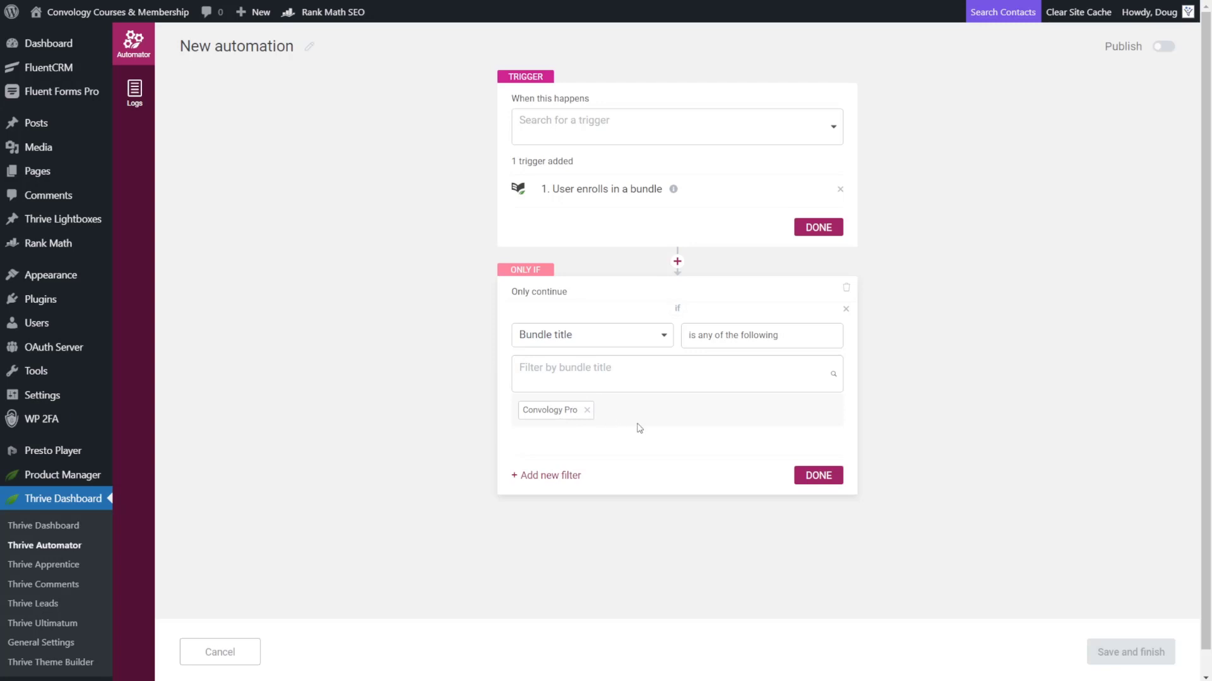
- Confirm the filter and add an 'Add user in autoresponder' step using FluentCRM
{"action": "left_click", "coordinate": [810, 480]}
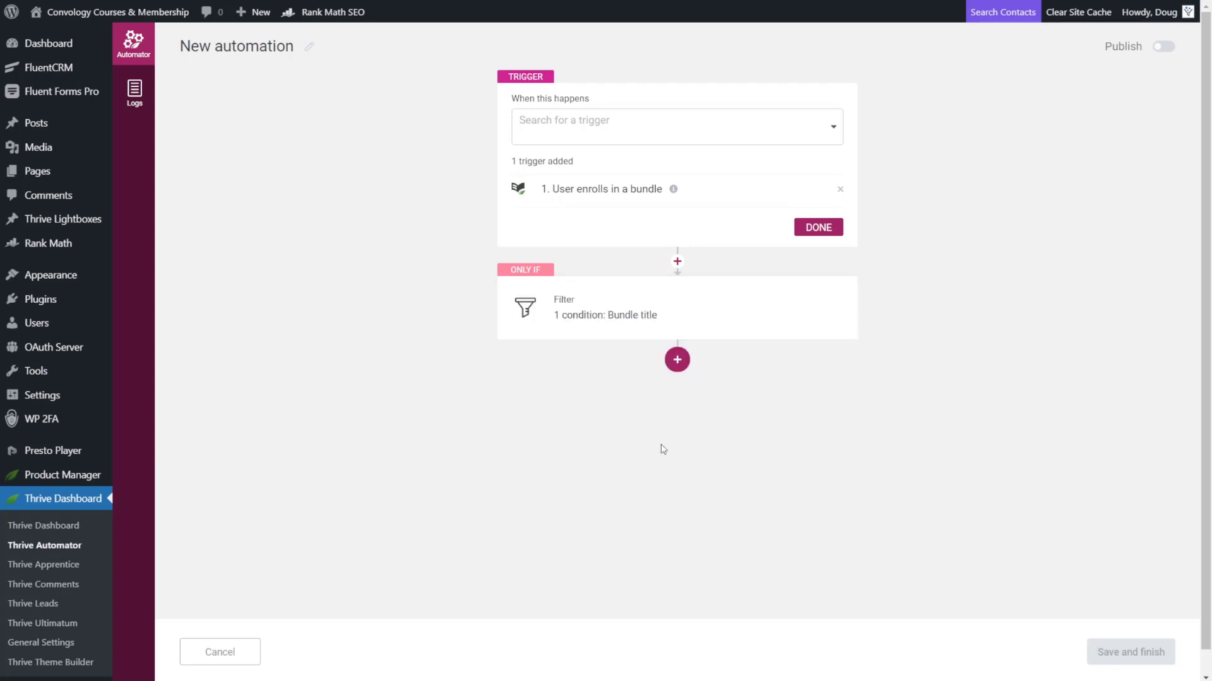
{"action": "left_click", "coordinate": [685, 365]}
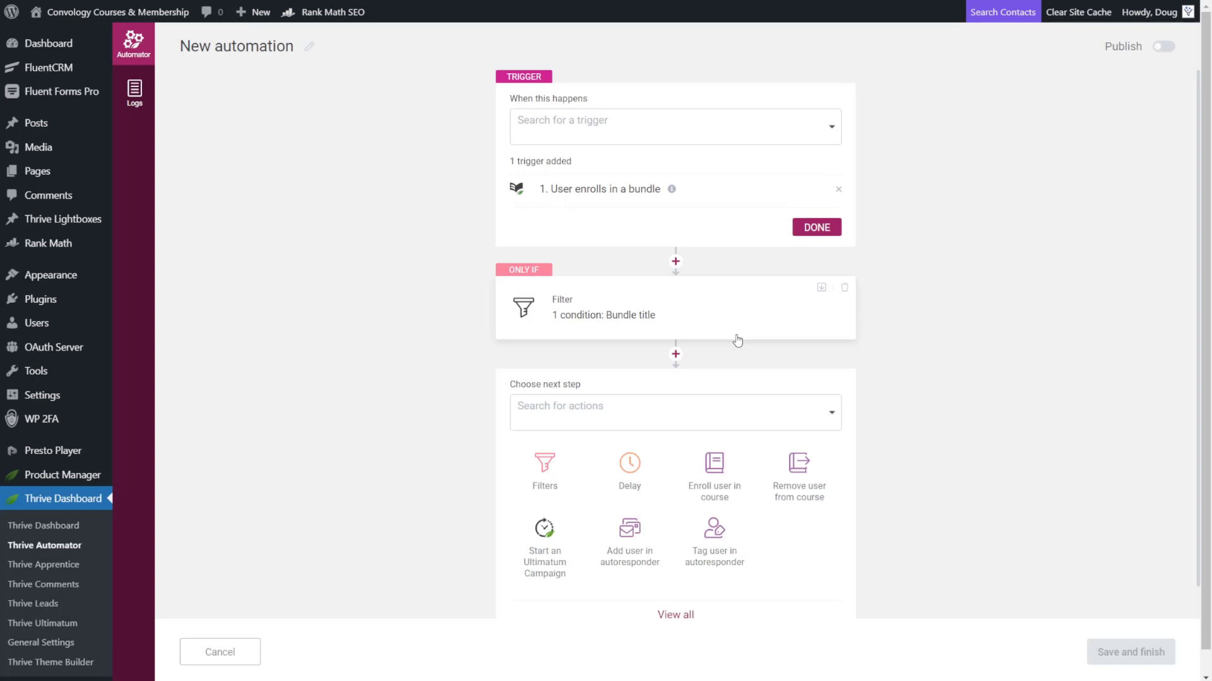
{"action": "scroll", "coordinate": [745, 322], "scroll_direction": "down", "scroll_amount": 1}
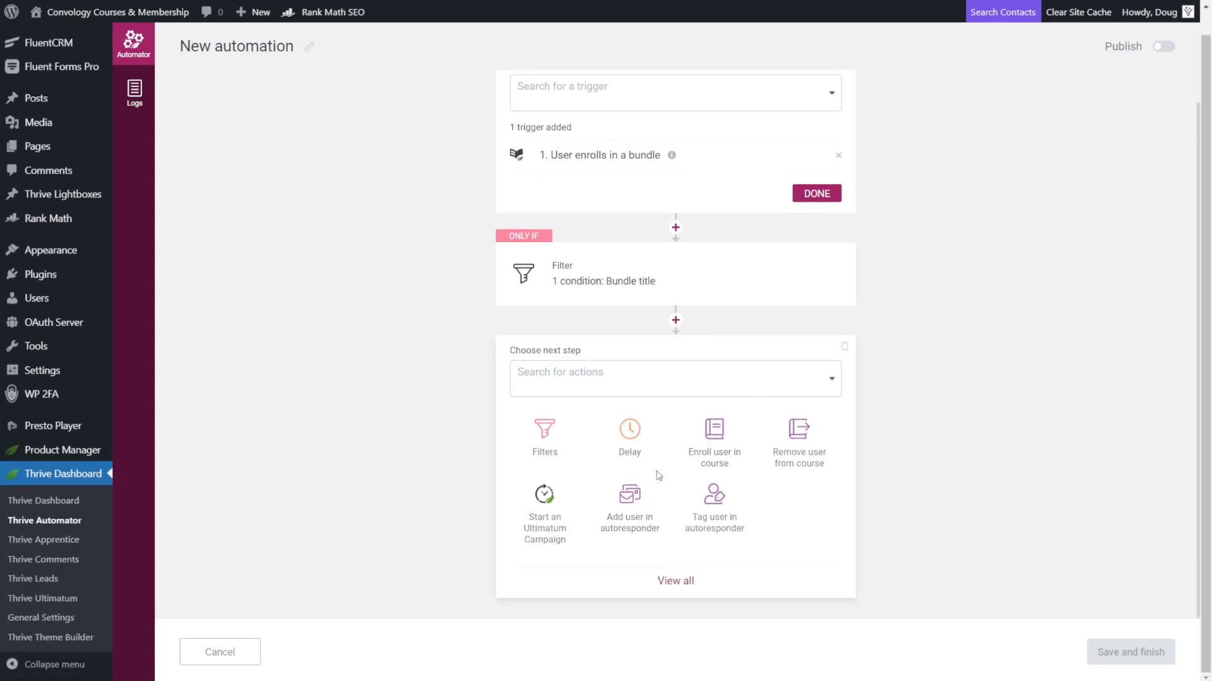
{"action": "left_click", "coordinate": [631, 511]}
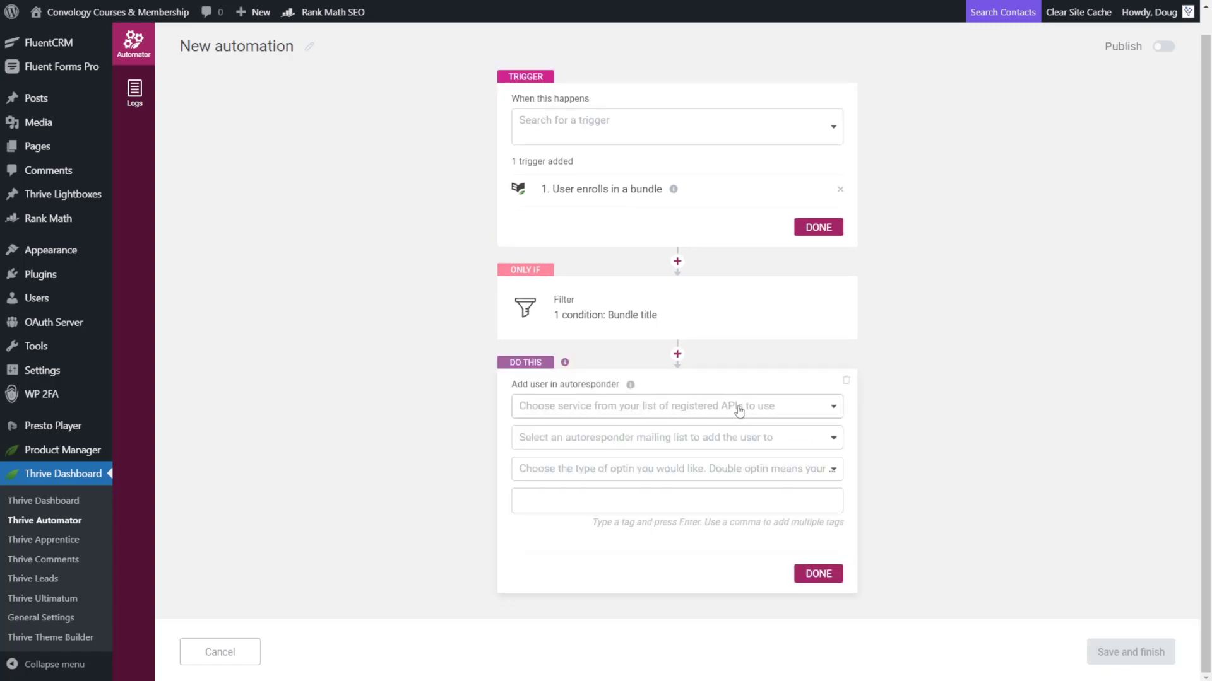
{"action": "left_click", "coordinate": [755, 410]}
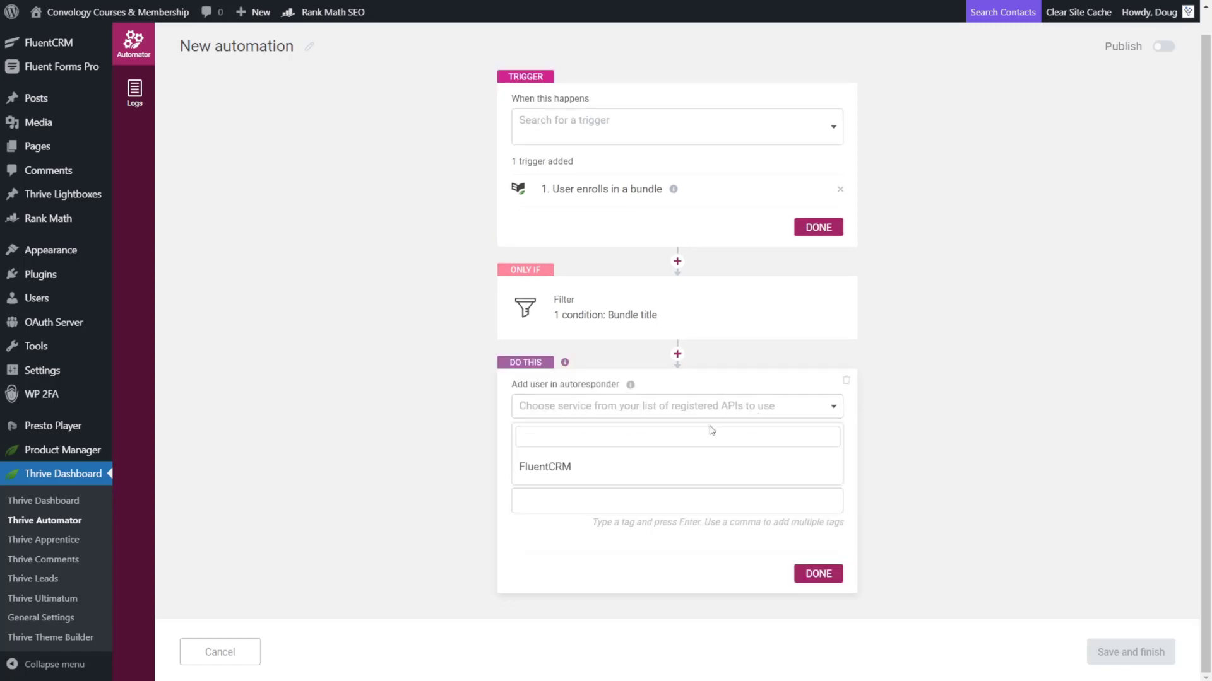
{"action": "left_click", "coordinate": [588, 470]}
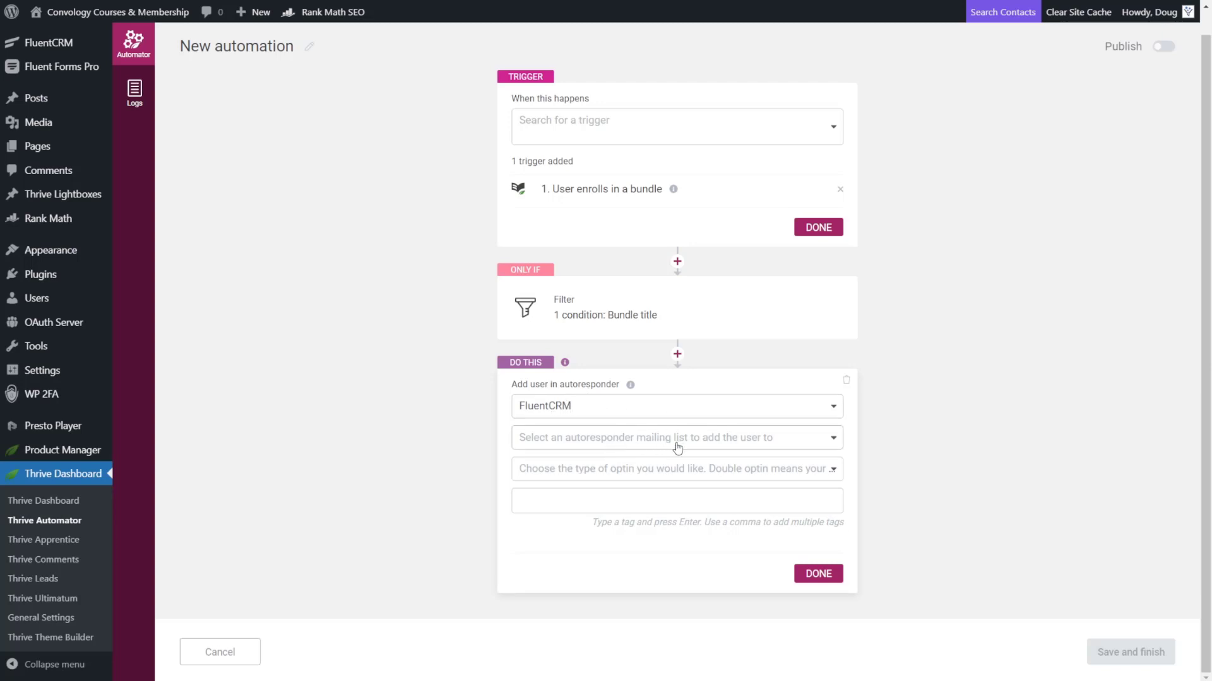
- Choose list Convology Pro, single optin and tag NewProMember, then confirm the step
{"action": "left_click", "coordinate": [654, 445]}
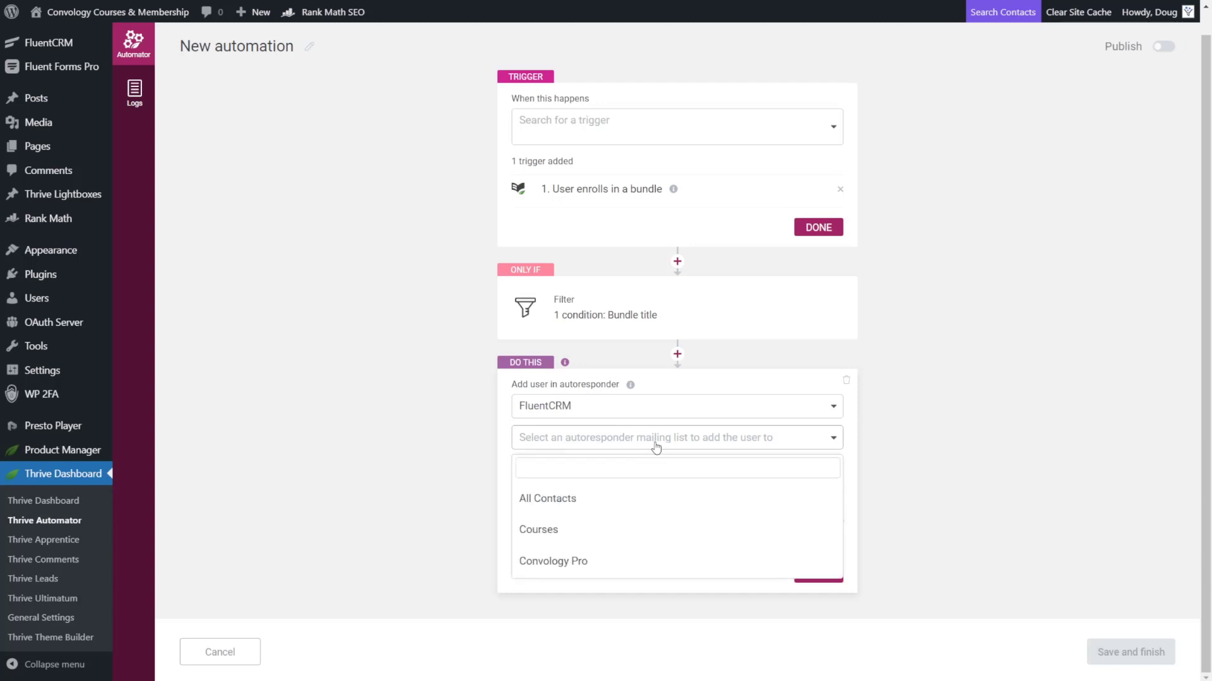
{"action": "left_click", "coordinate": [561, 563]}
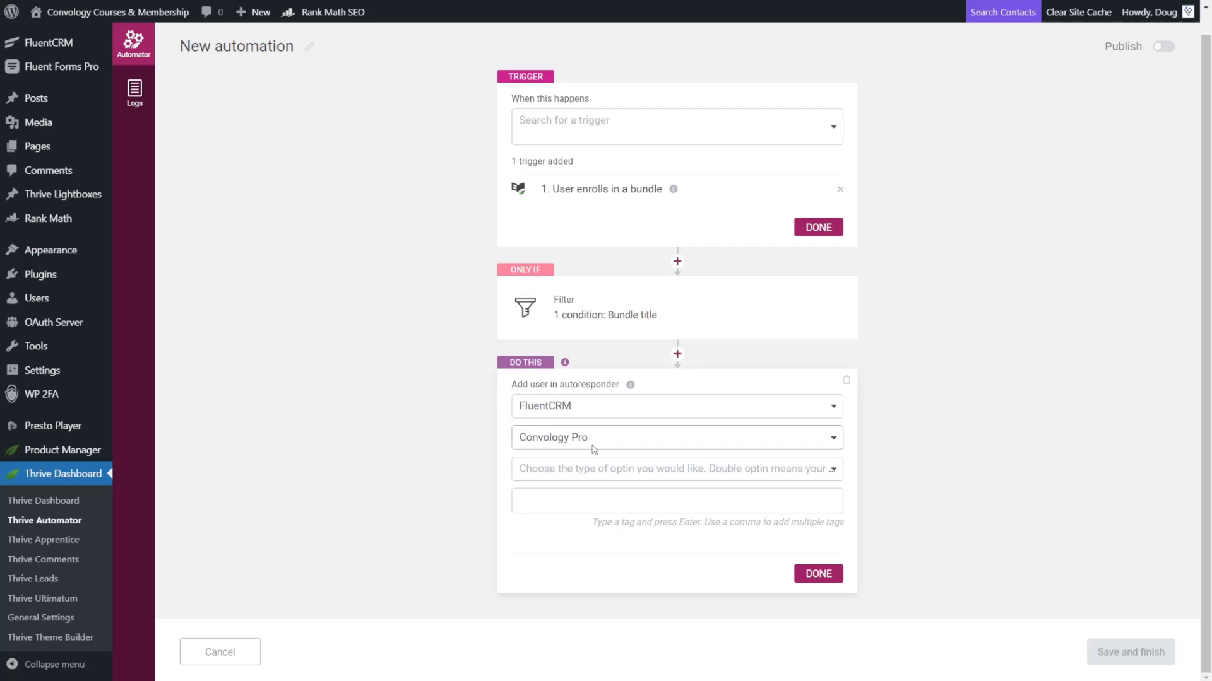
{"action": "left_click", "coordinate": [818, 474]}
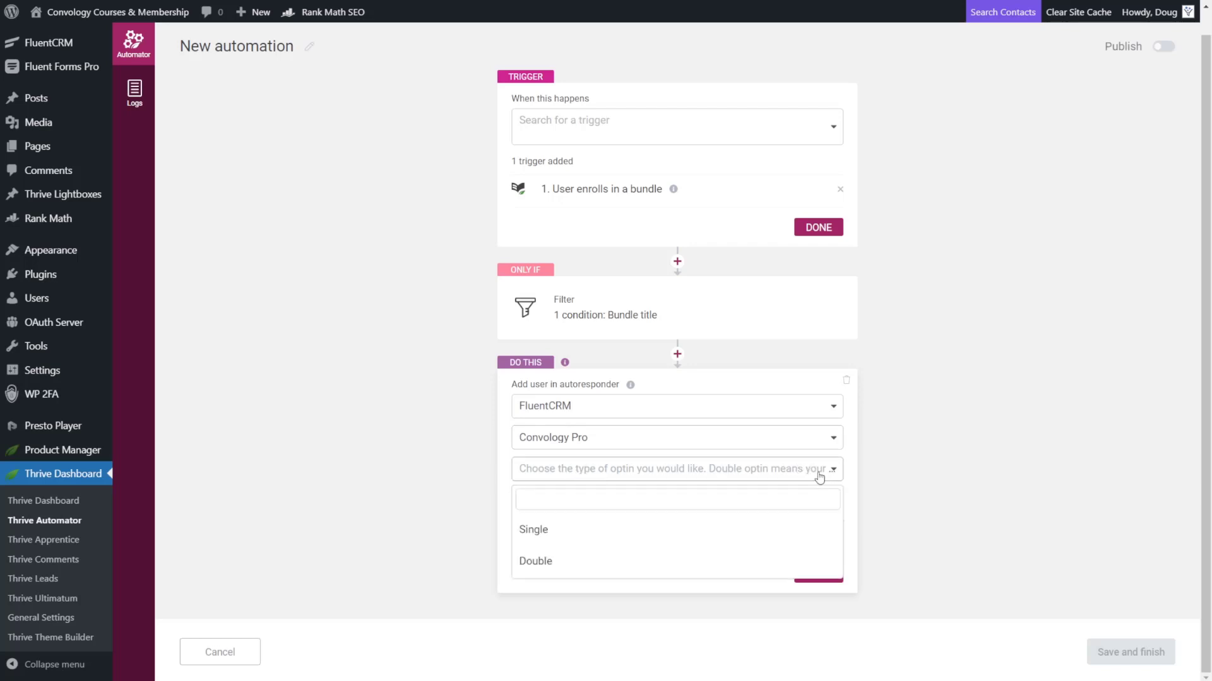
{"action": "left_click", "coordinate": [533, 529]}
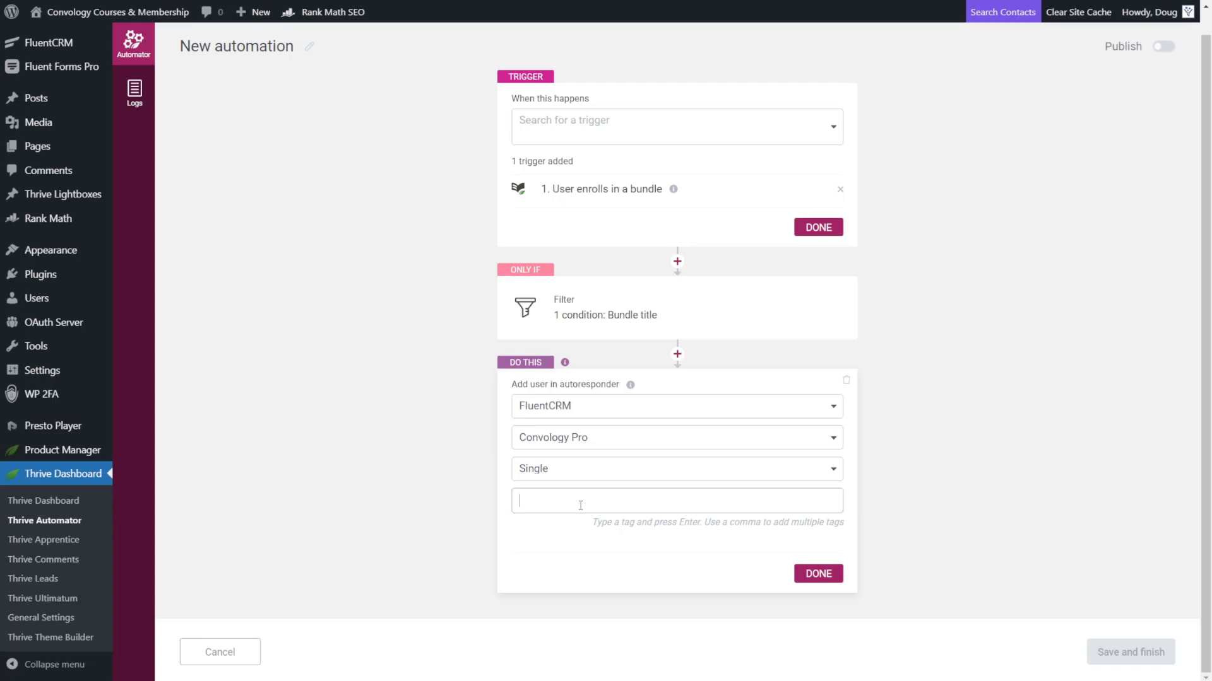
{"action": "type", "text": "NewProMember"}
{"action": "key", "text": "Return"}
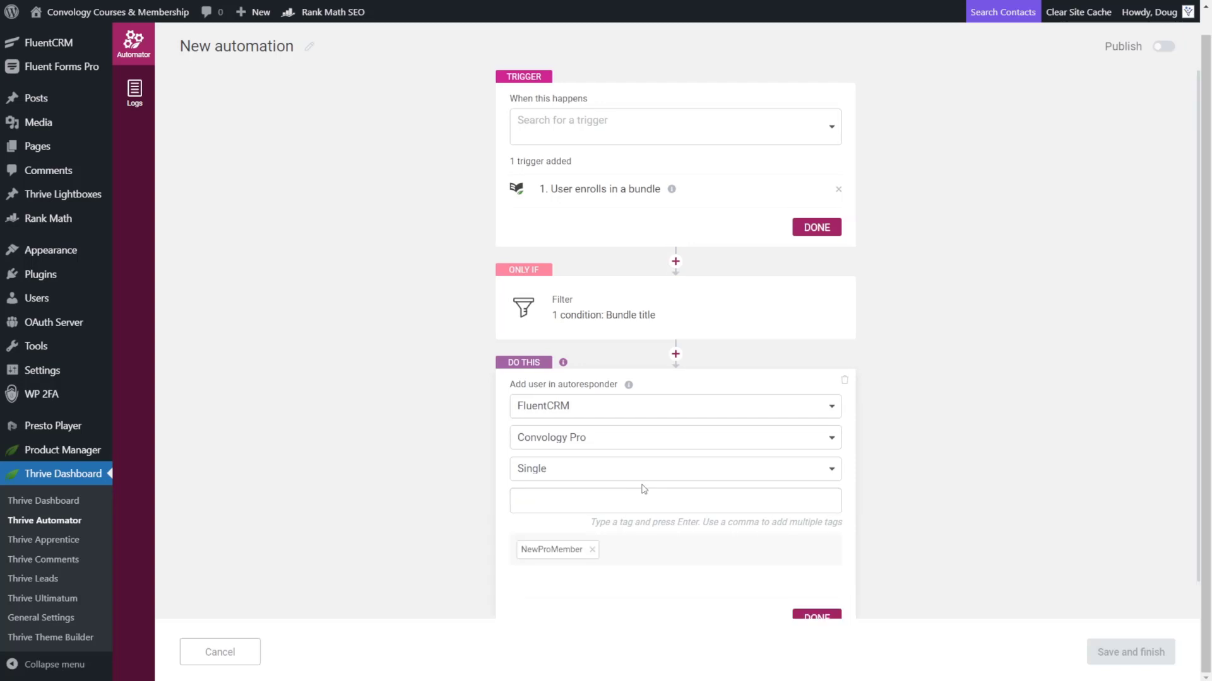
{"action": "scroll", "coordinate": [631, 586], "scroll_direction": "down", "scroll_amount": 1}
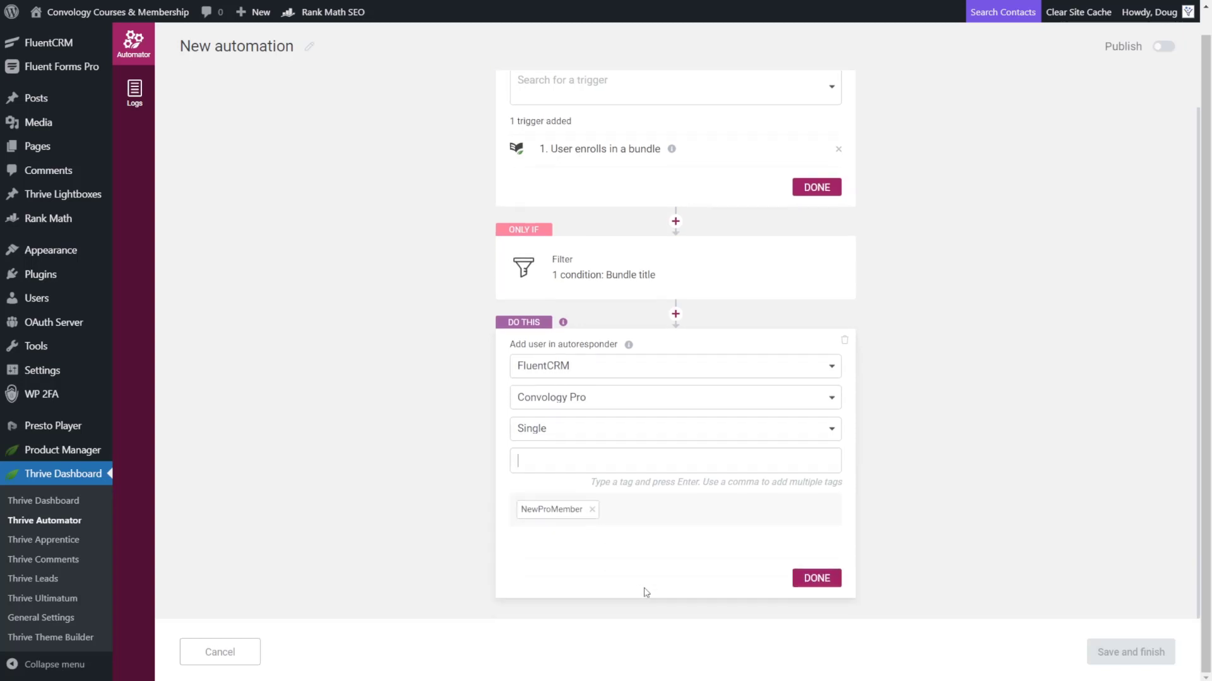
{"action": "left_click", "coordinate": [821, 579]}
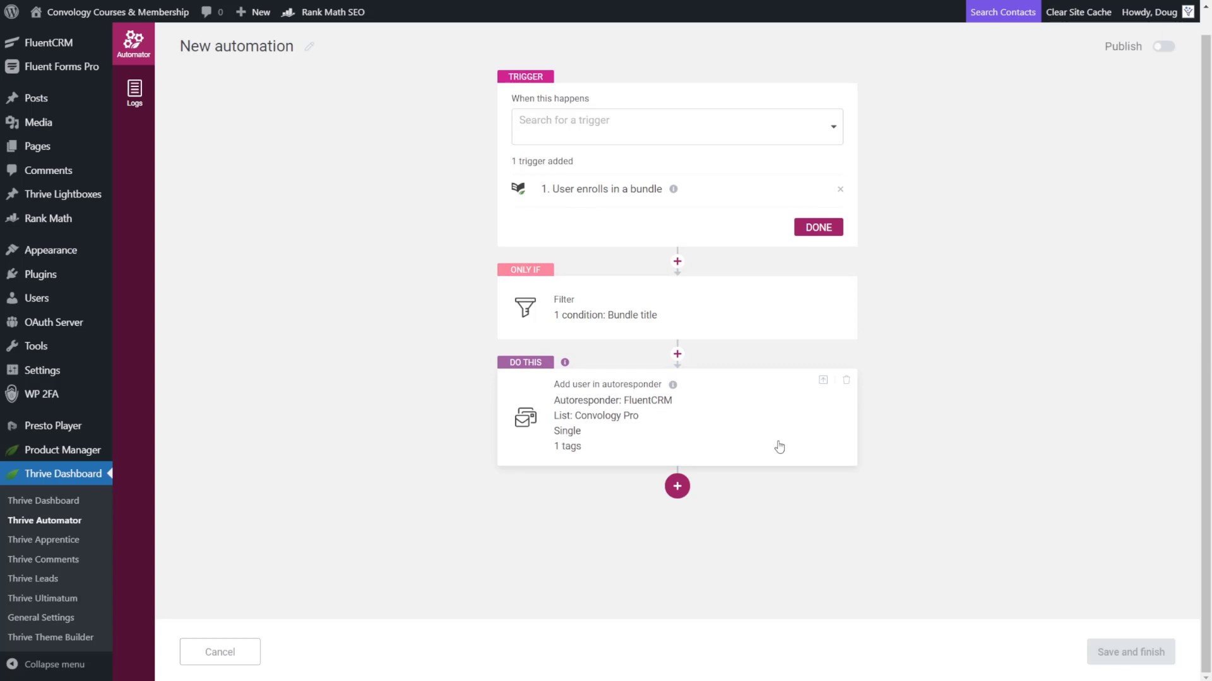
- Rename the automation to 'DEMO: Convology Pro Welcome Email Automation'
{"action": "left_click", "coordinate": [311, 51]}
{"action": "key", "text": "ctrl+a"}
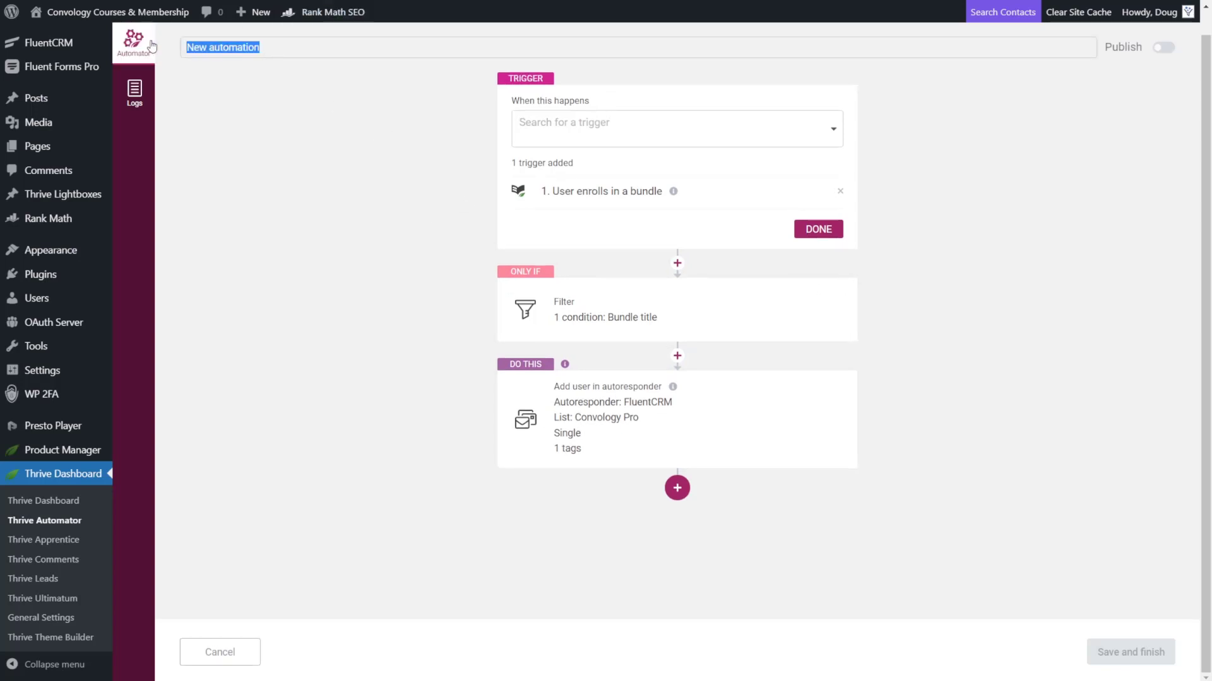
{"action": "type", "text": "DEMO: Con"}
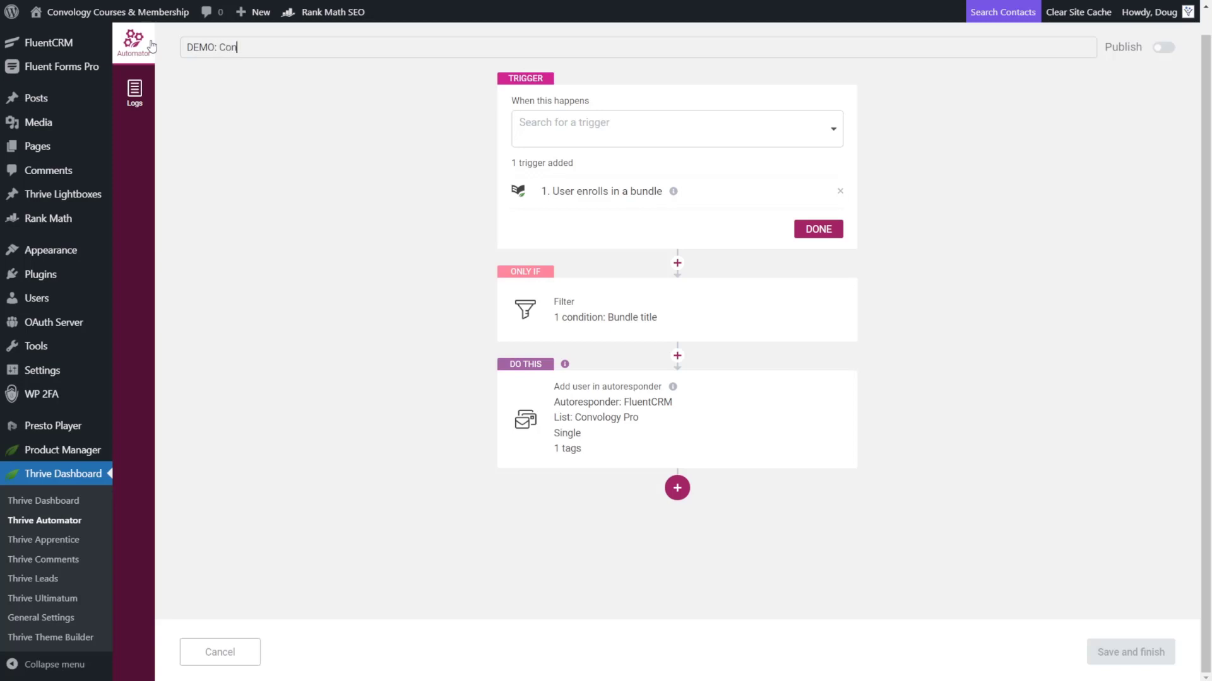
{"action": "type", "text": "vology Pro Welcome Email Automation"}
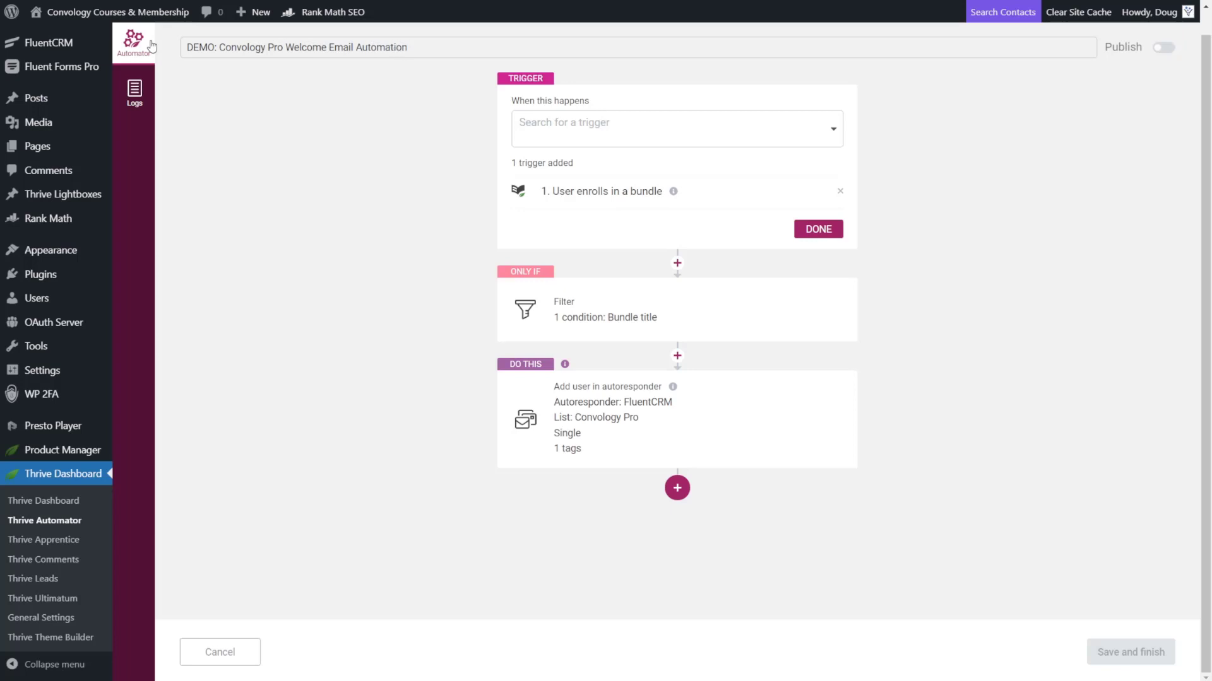
{"action": "key", "text": "Return"}
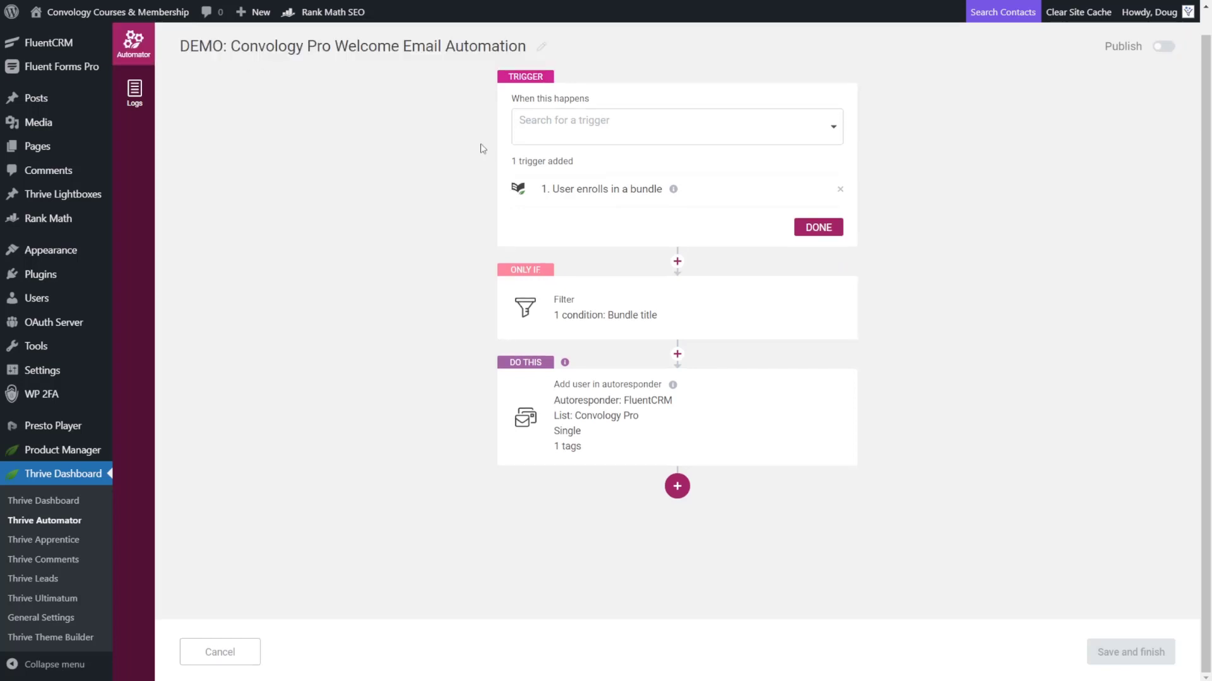
- Confirm the bundle-enrollment trigger and the Convology Pro bundle title filter
{"action": "left_click", "coordinate": [819, 229]}
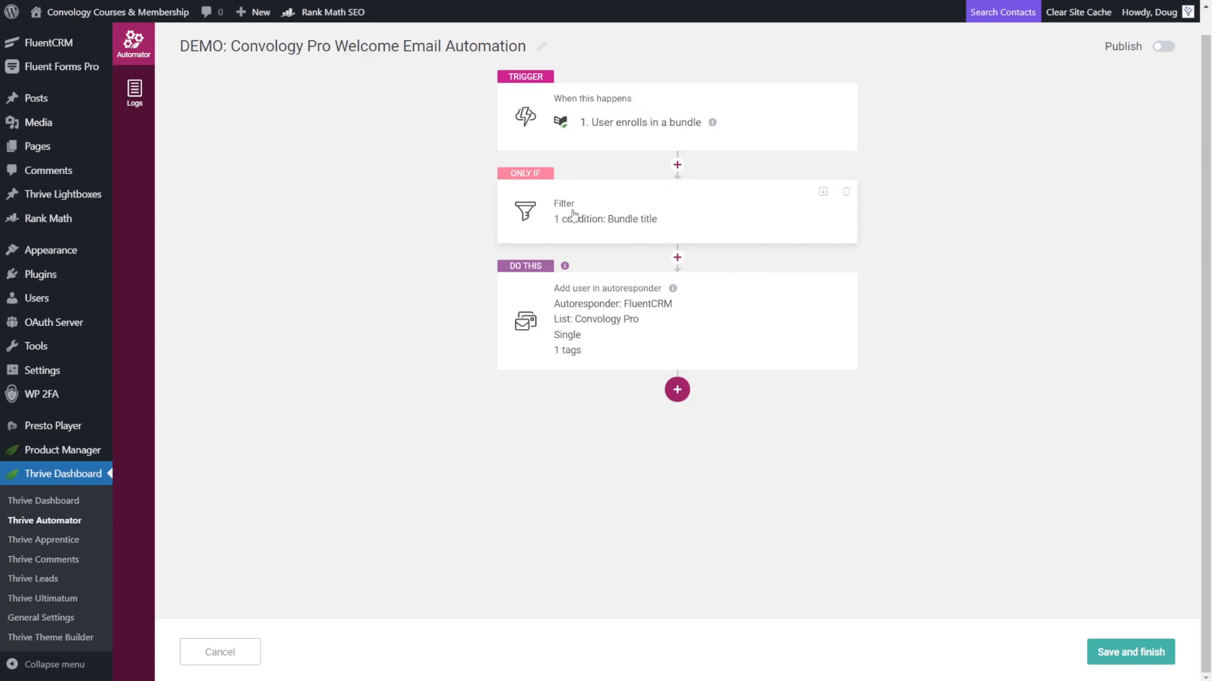
{"action": "left_click", "coordinate": [712, 225]}
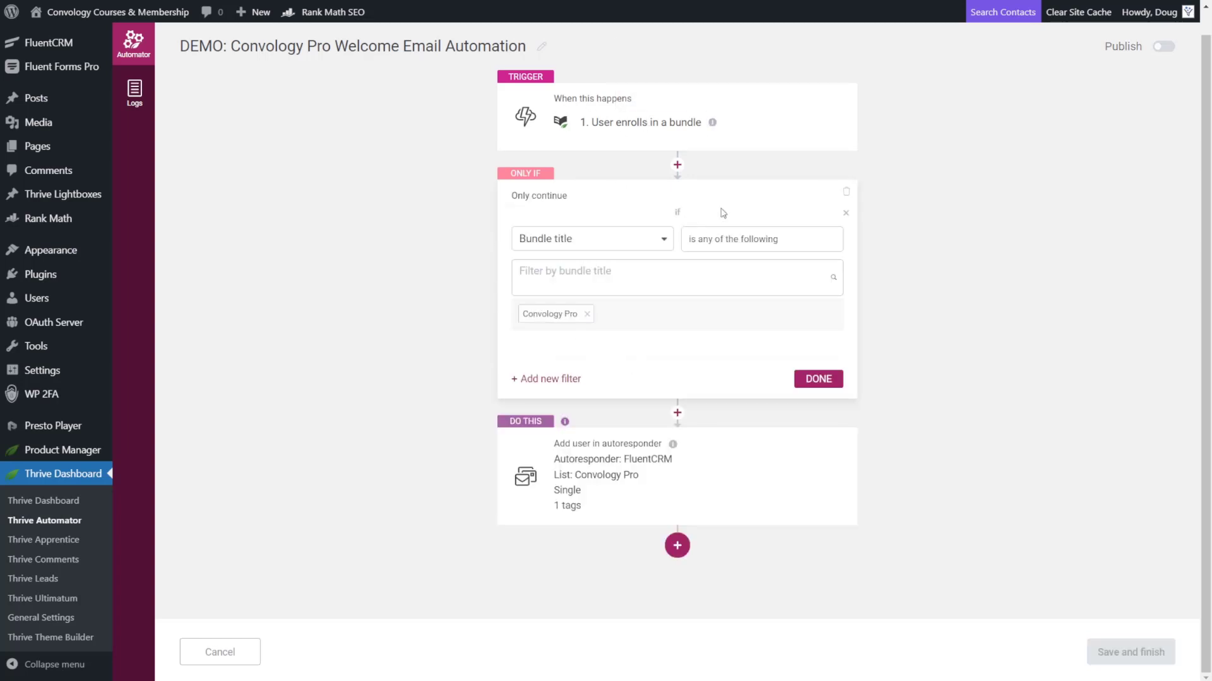
{"action": "left_click", "coordinate": [818, 379]}
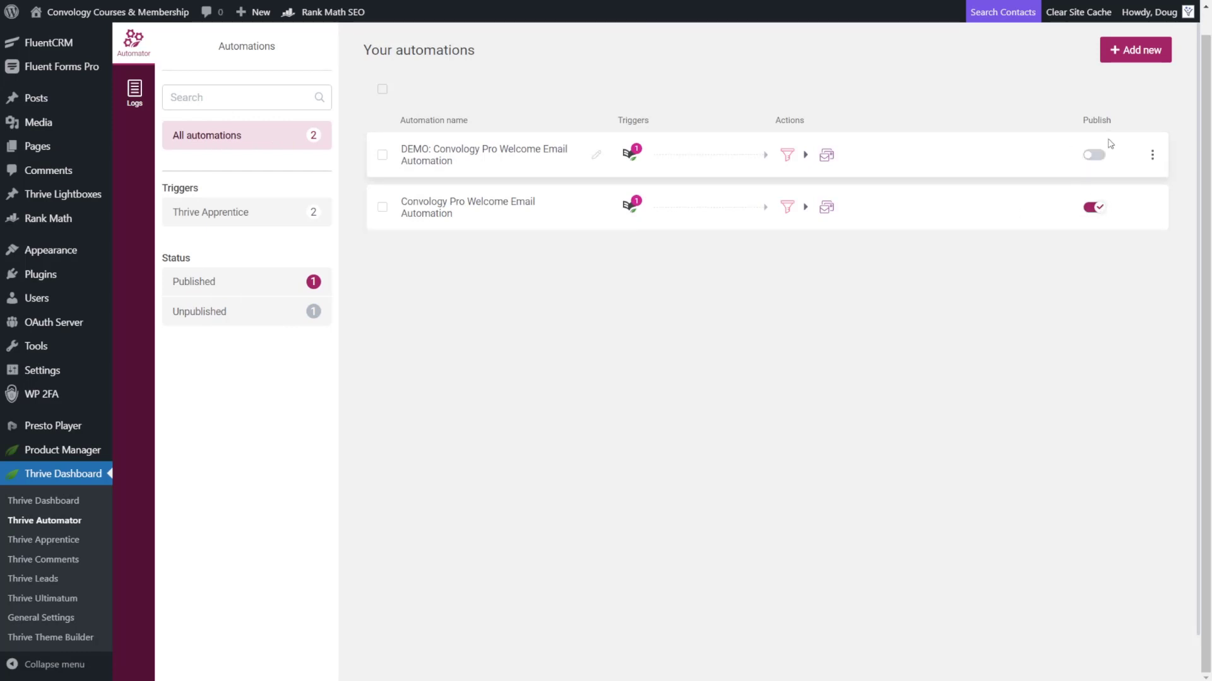
- Check the DEMO row's options, filter the list by Thrive Apprentice, then show all automations
{"action": "left_click", "coordinate": [1152, 159]}
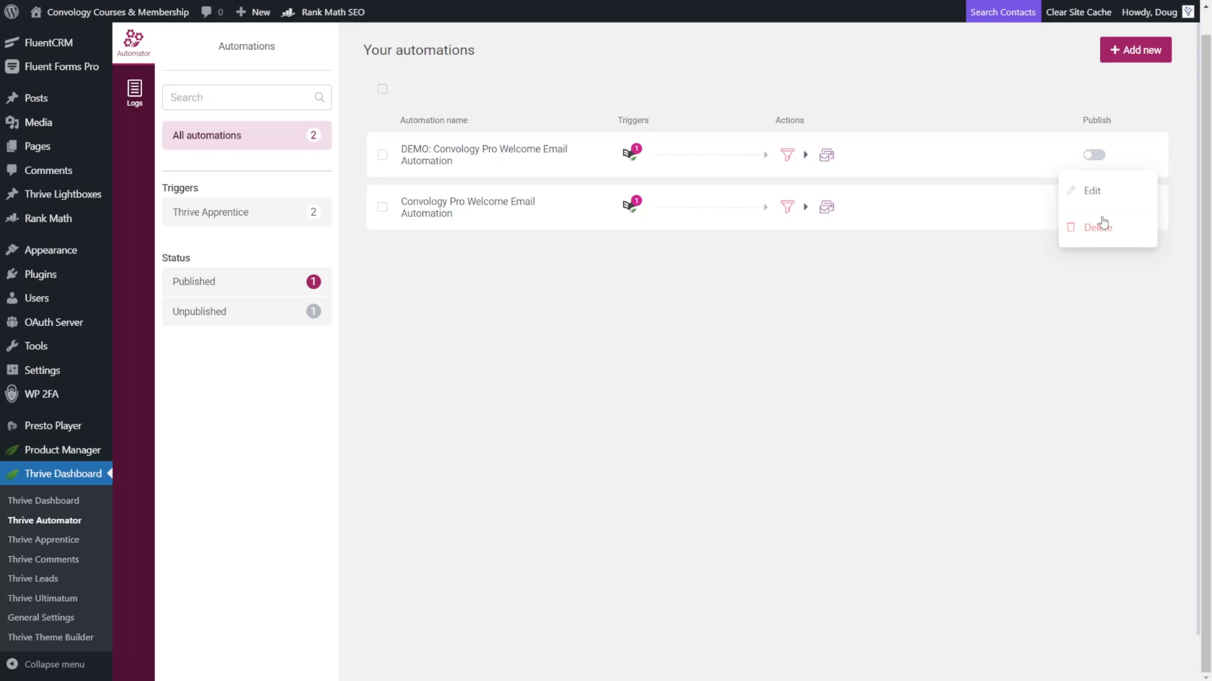
{"action": "left_click", "coordinate": [892, 288]}
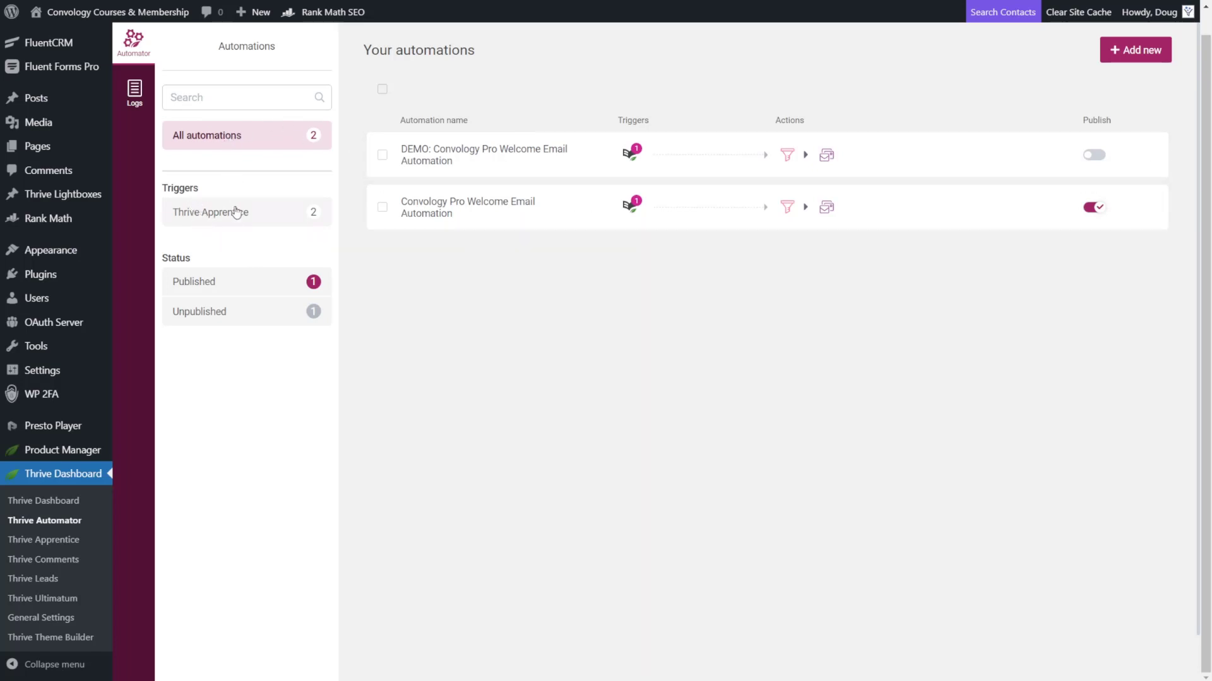
{"action": "left_click", "coordinate": [211, 217]}
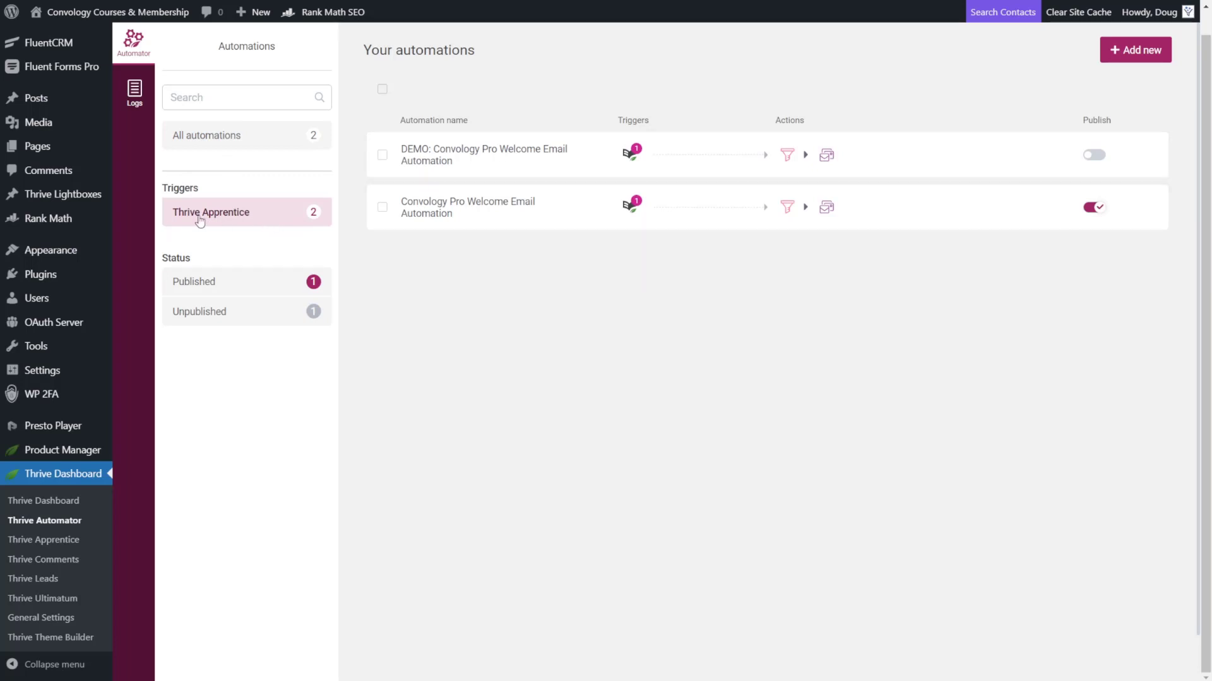
{"action": "left_click", "coordinate": [226, 136]}
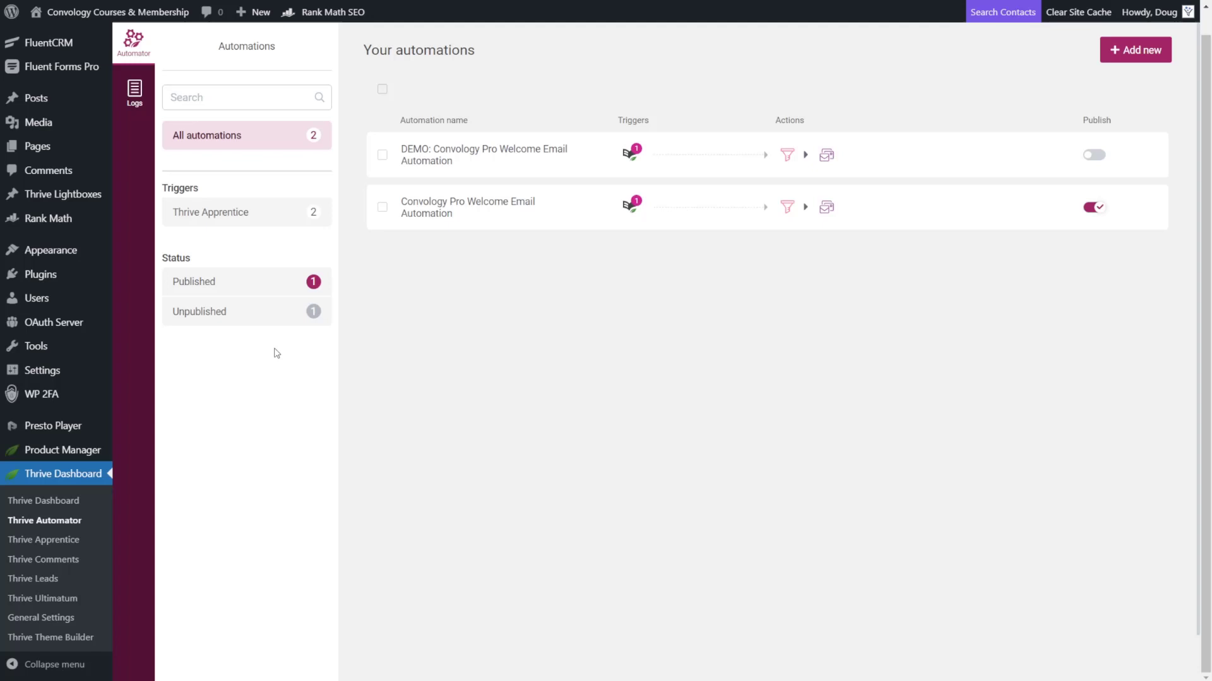
{"action": "scroll", "coordinate": [354, 316], "scroll_direction": "up", "scroll_amount": 1}
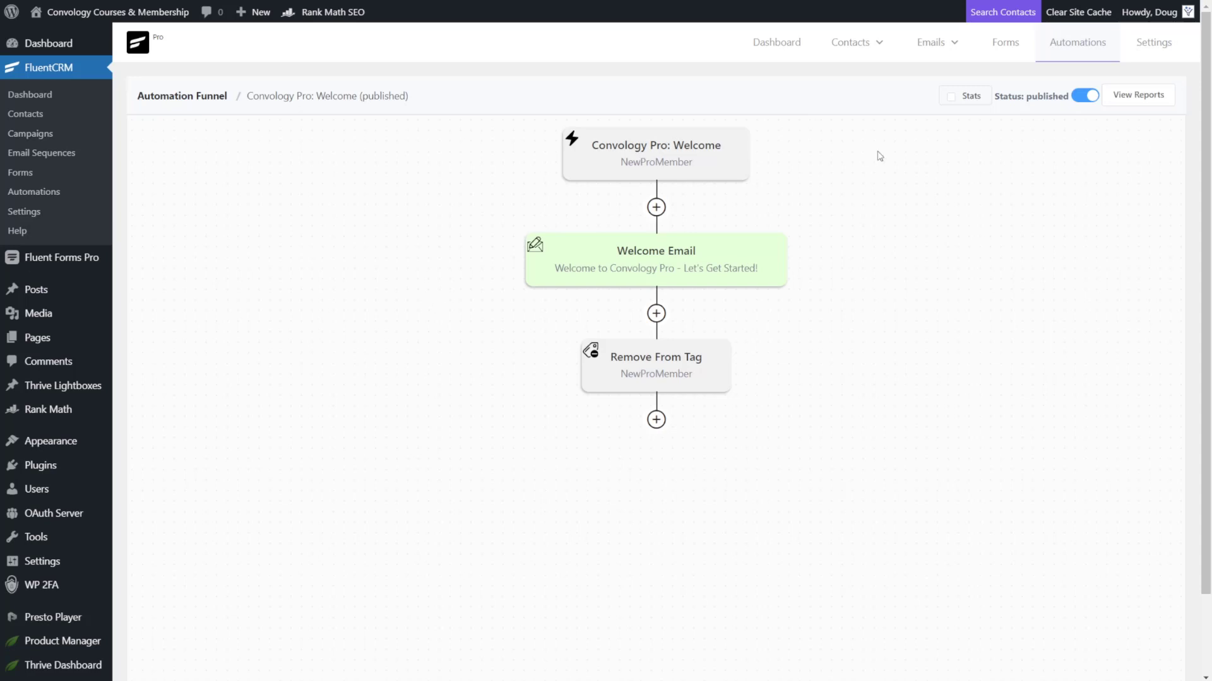
- Inspect the funnel's NewProMember tag trigger, Welcome Email and Remove From Tag settings
{"action": "left_click", "coordinate": [734, 169]}
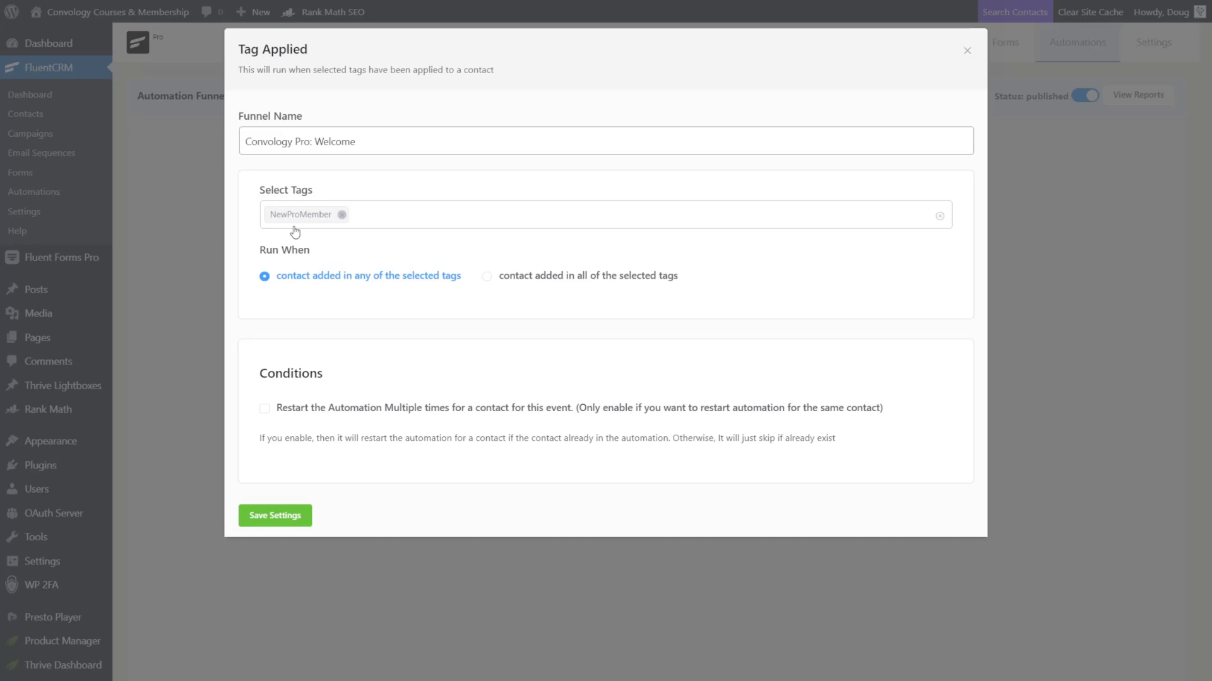
{"action": "left_click", "coordinate": [966, 51]}
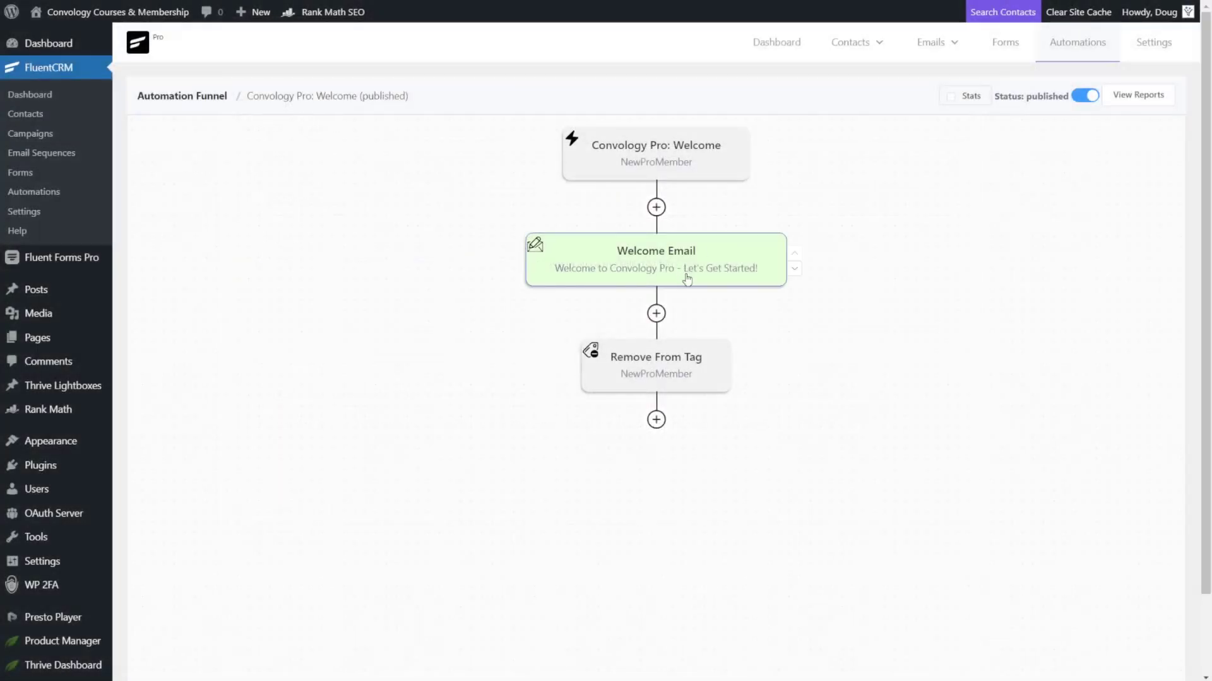
{"action": "left_click", "coordinate": [718, 268]}
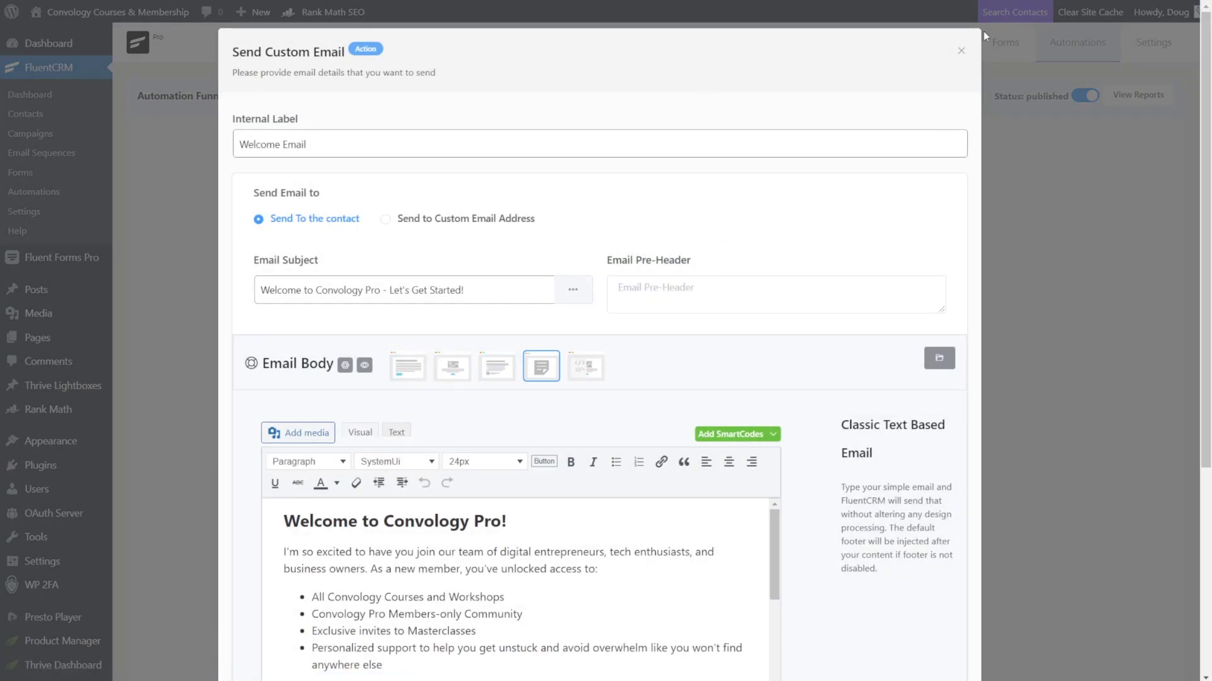
{"action": "left_click", "coordinate": [962, 52]}
{"action": "scroll", "coordinate": [713, 309], "scroll_direction": "down", "scroll_amount": 2}
{"action": "left_click", "coordinate": [713, 309]}
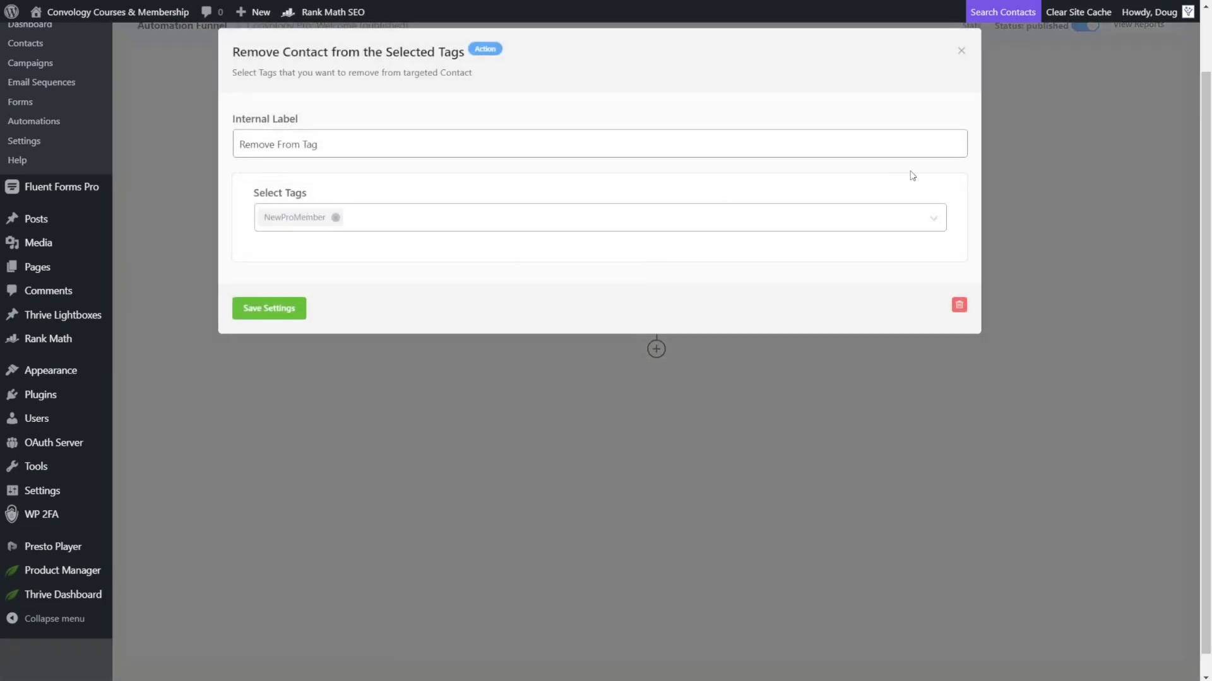
{"action": "key", "text": "Escape"}
- Start a new automation funnel with the internal label 'Demo'
{"action": "left_click", "coordinate": [1052, 44]}
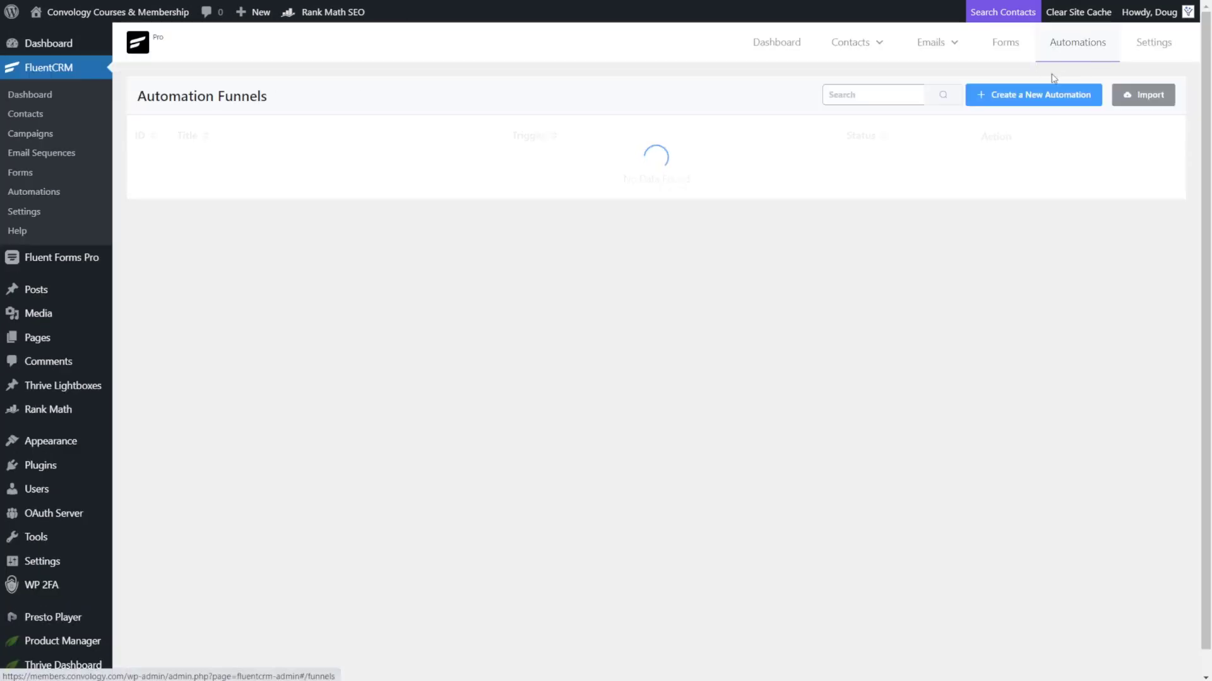
{"action": "left_click", "coordinate": [1035, 100]}
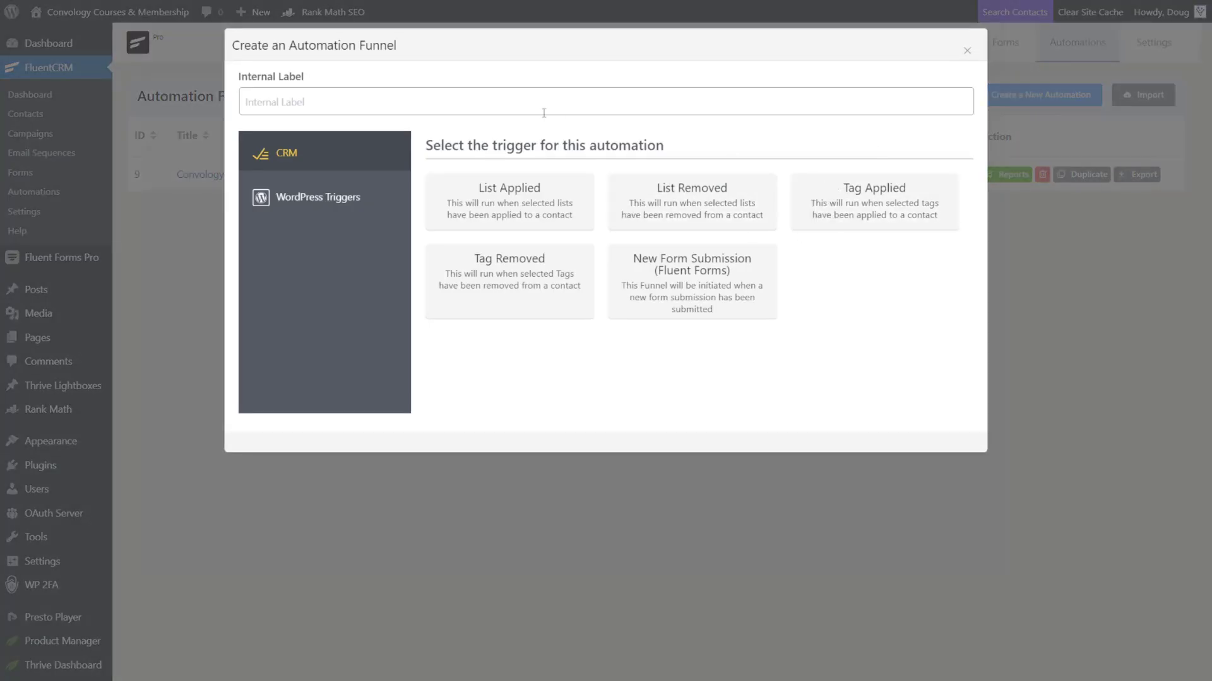
{"action": "left_click", "coordinate": [452, 93]}
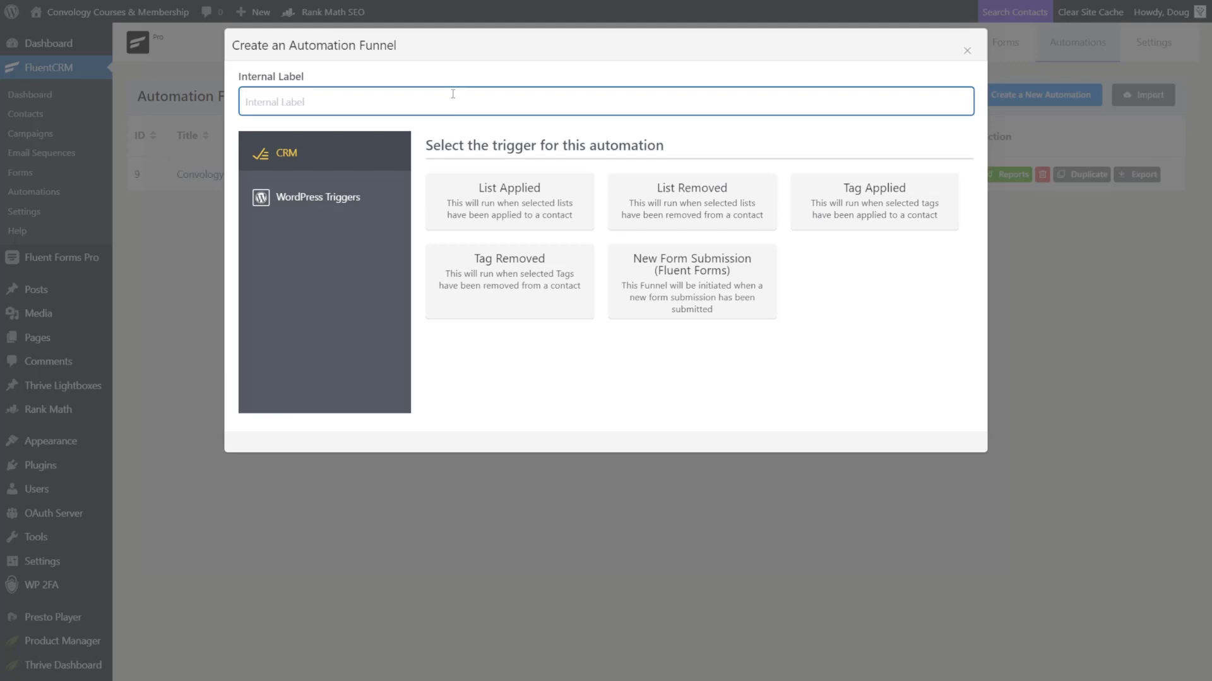
{"action": "type", "text": "Demo"}
- Set the funnel trigger to Tag Applied with tag NewProMember and save the settings
{"action": "left_click", "coordinate": [907, 188]}
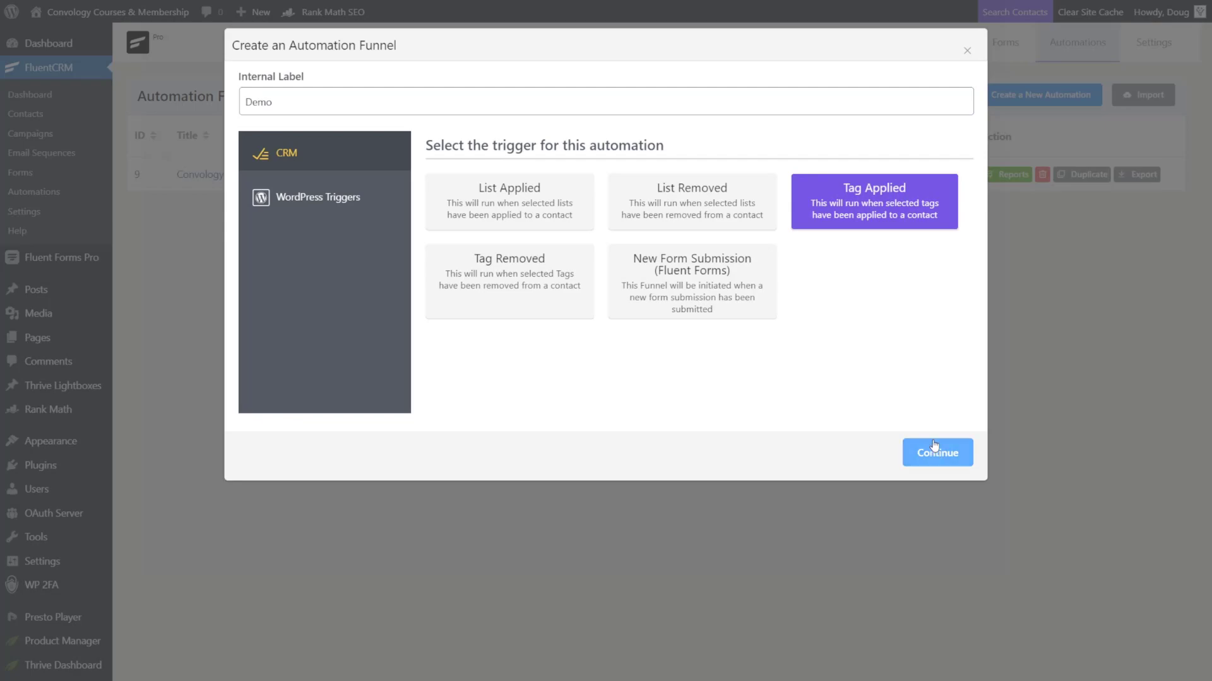
{"action": "left_click", "coordinate": [934, 446]}
{"action": "left_click", "coordinate": [332, 214]}
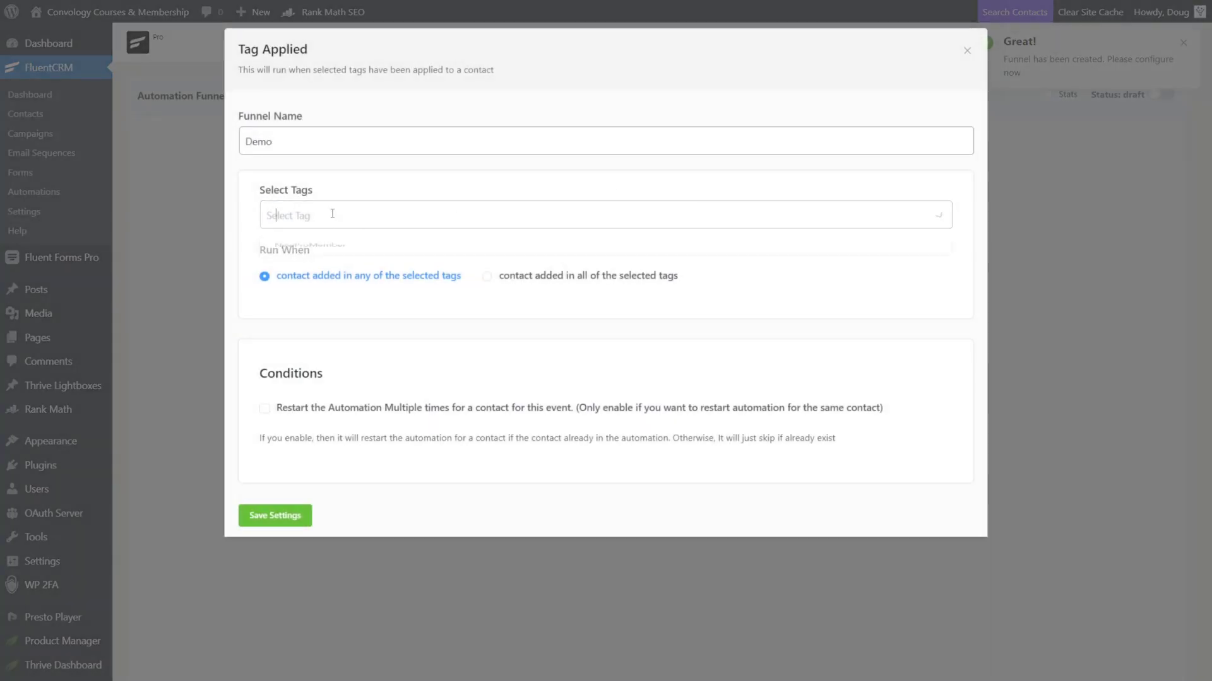
{"action": "left_click", "coordinate": [318, 256]}
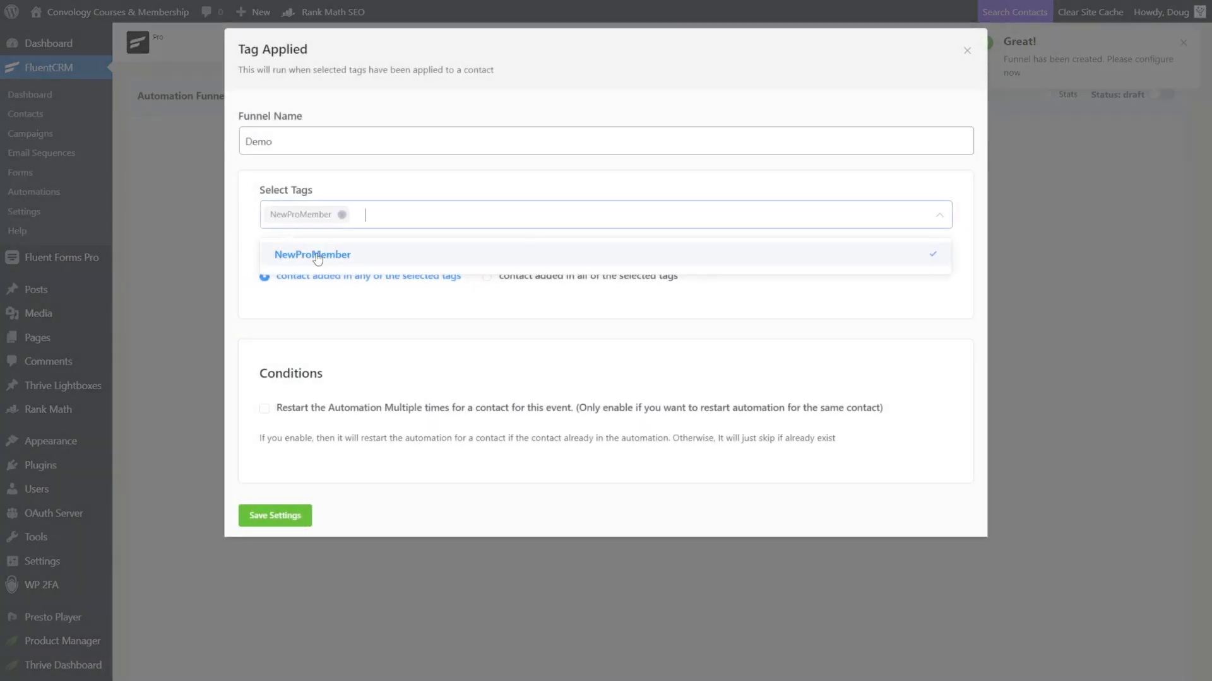
{"action": "left_click", "coordinate": [293, 514]}
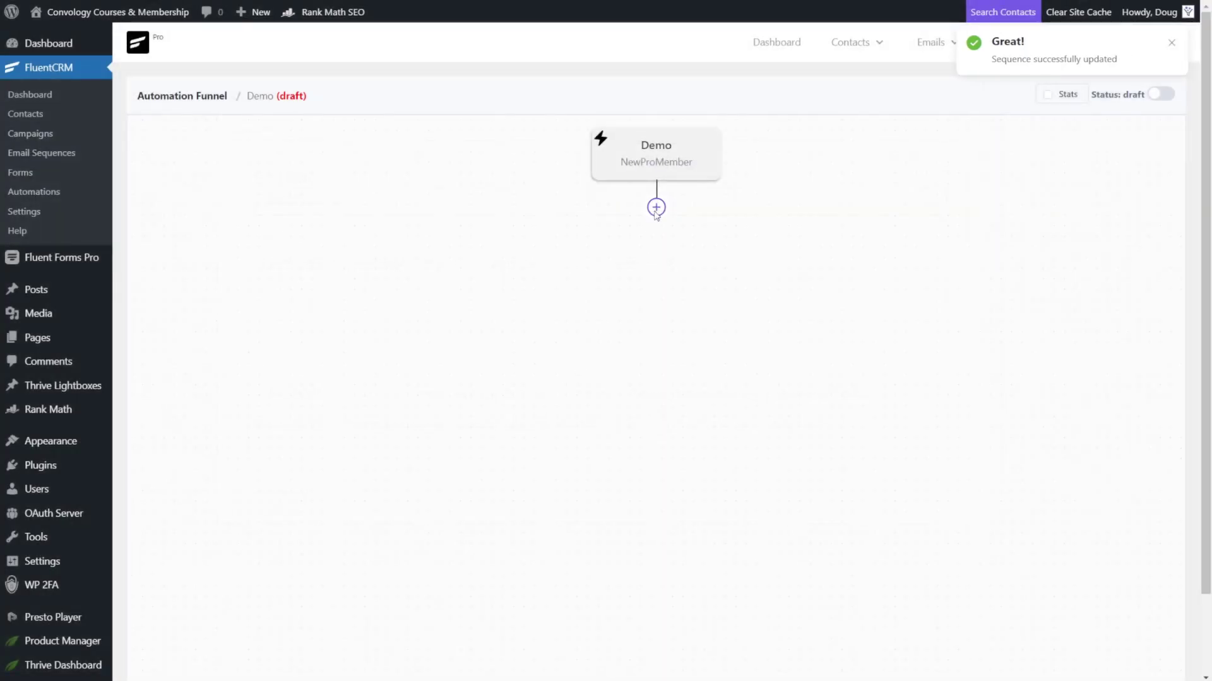
- Browse the condition and action blocks available below the Demo trigger
{"action": "left_click", "coordinate": [657, 208]}
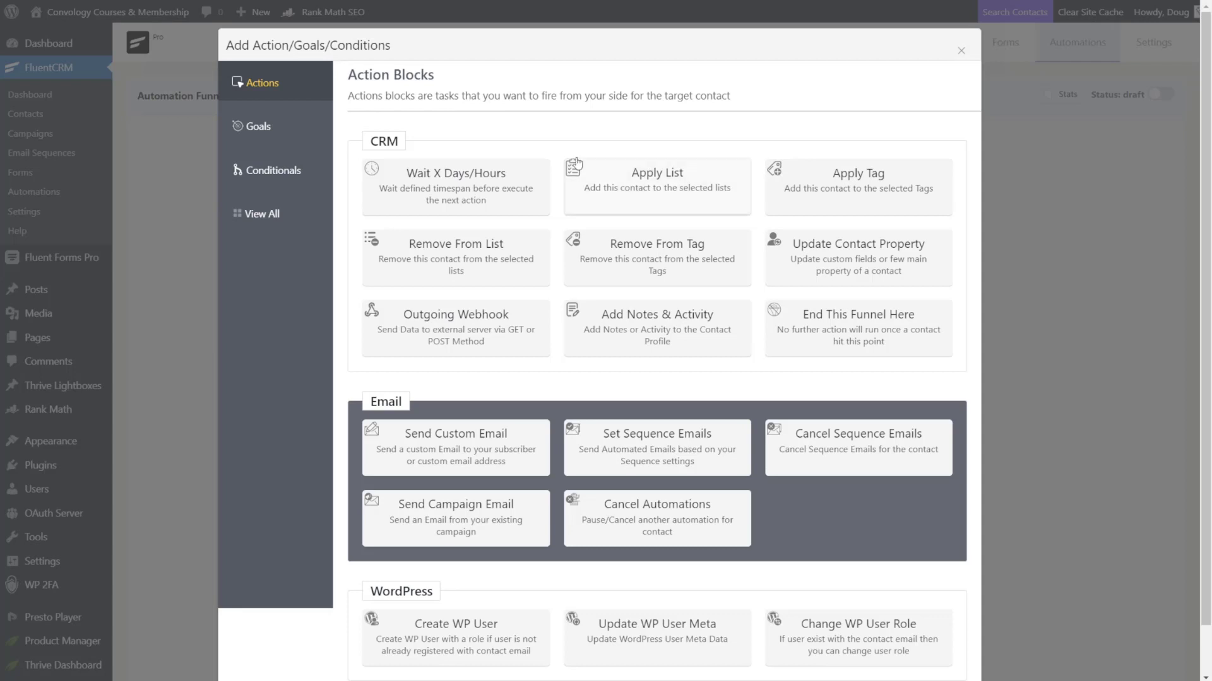
{"action": "left_click", "coordinate": [276, 172]}
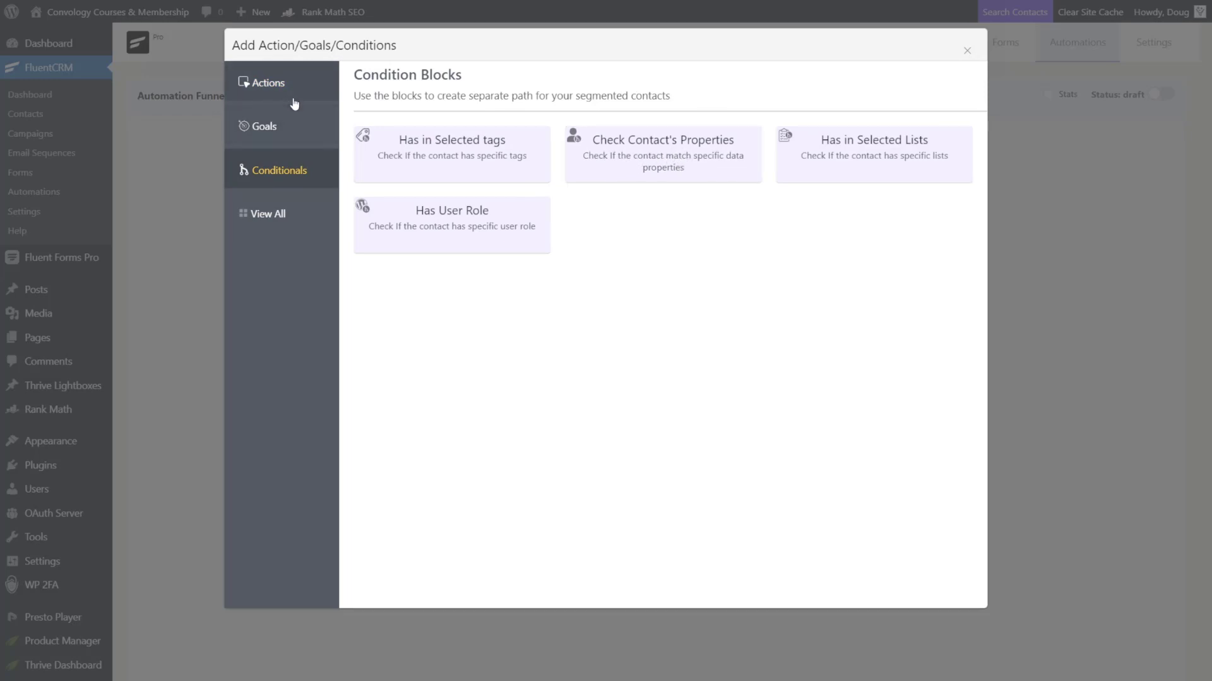
{"action": "left_click", "coordinate": [268, 89]}
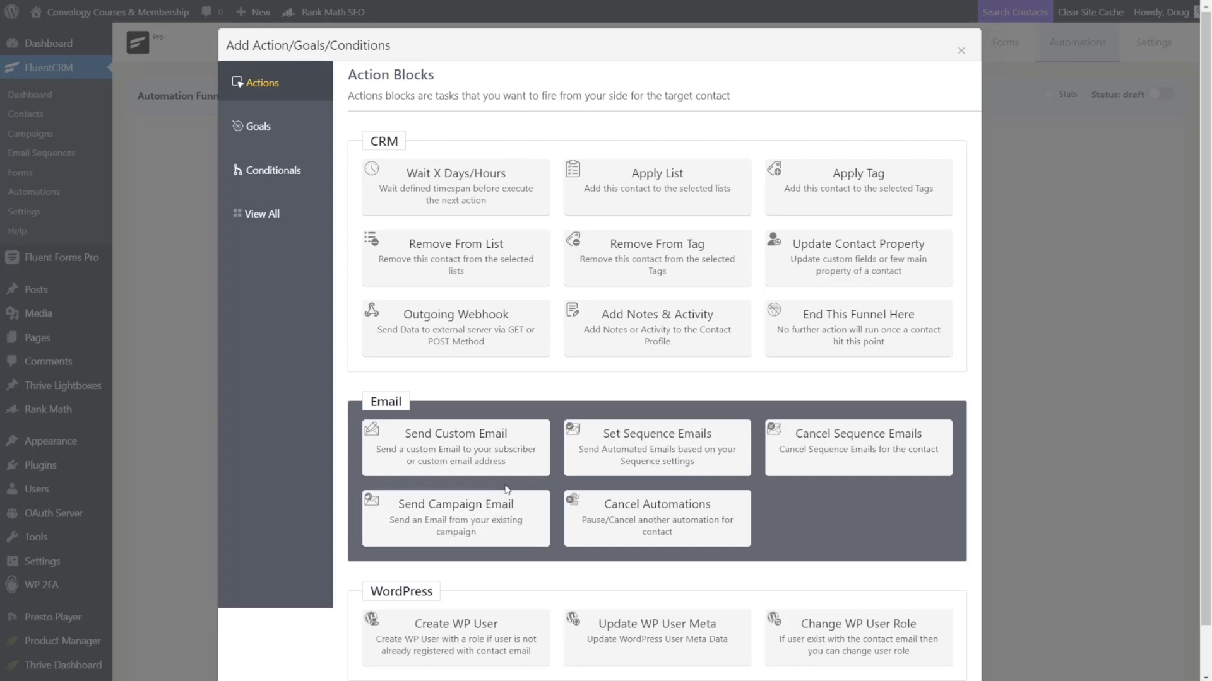
- Add a Send Custom Email step in the classic editor with the imported Welcome template
{"action": "left_click", "coordinate": [478, 453]}
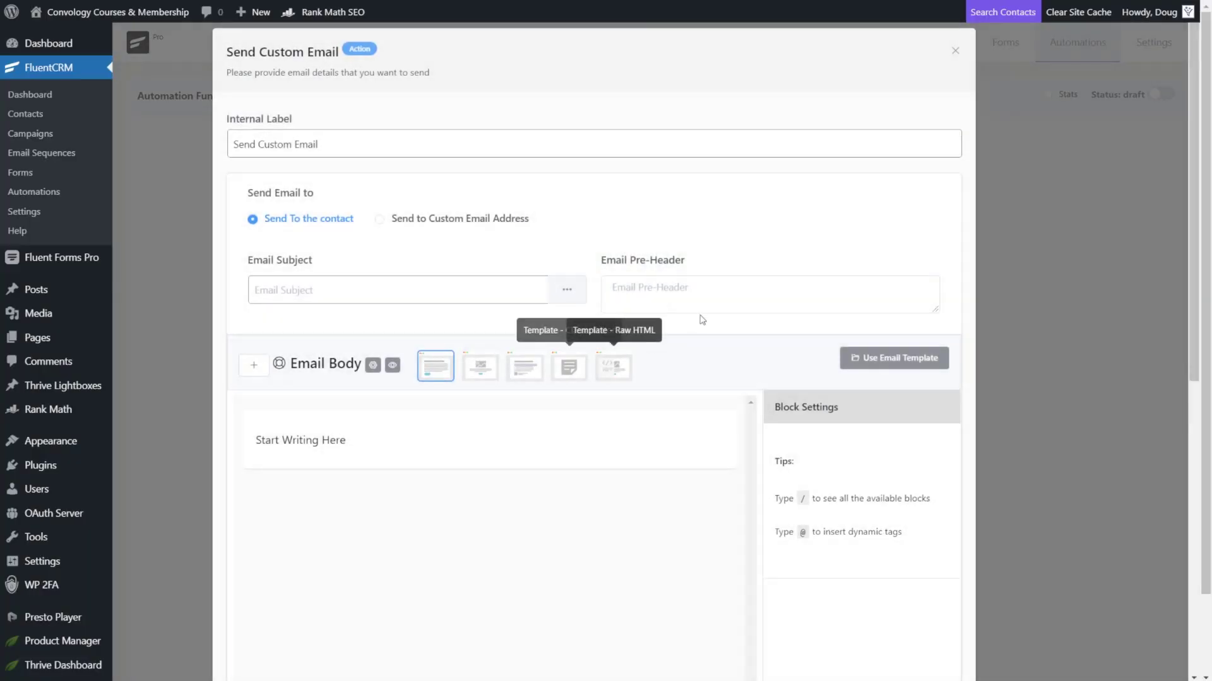
{"action": "left_click", "coordinate": [571, 373]}
{"action": "scroll", "coordinate": [569, 374], "scroll_direction": "down", "scroll_amount": 3}
{"action": "left_click", "coordinate": [401, 229]}
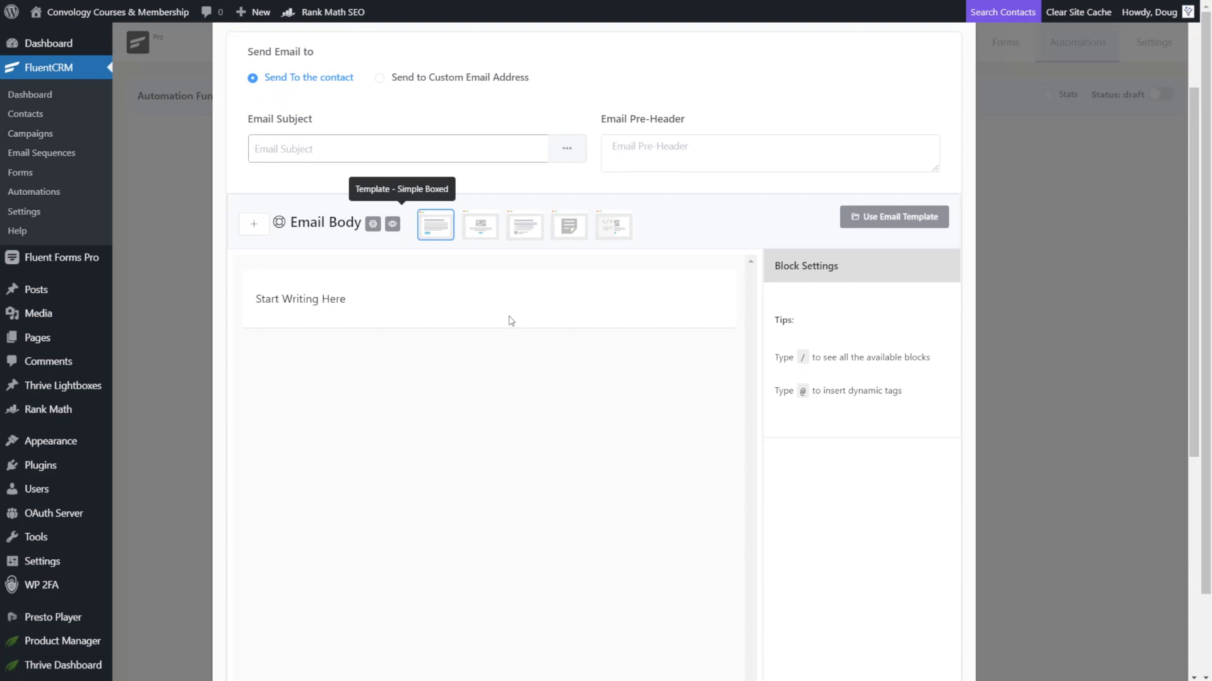
{"action": "scroll", "coordinate": [537, 347], "scroll_direction": "down", "scroll_amount": 1}
{"action": "scroll", "coordinate": [539, 365], "scroll_direction": "down", "scroll_amount": 1}
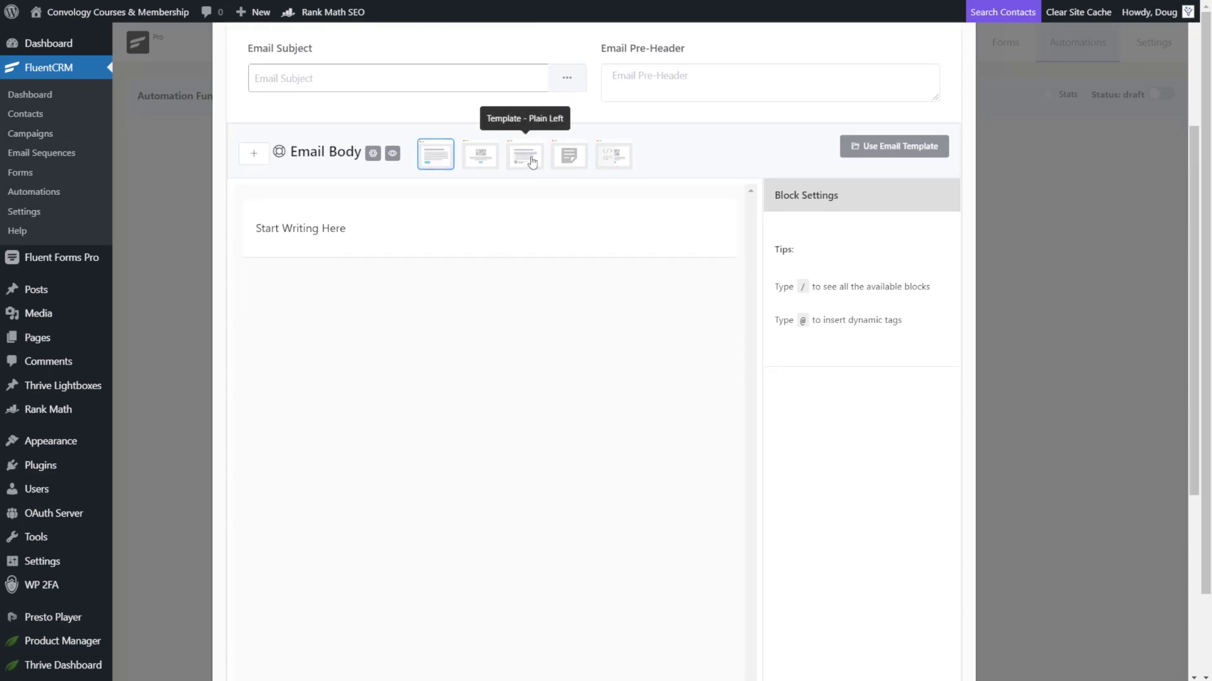
{"action": "left_click", "coordinate": [562, 168]}
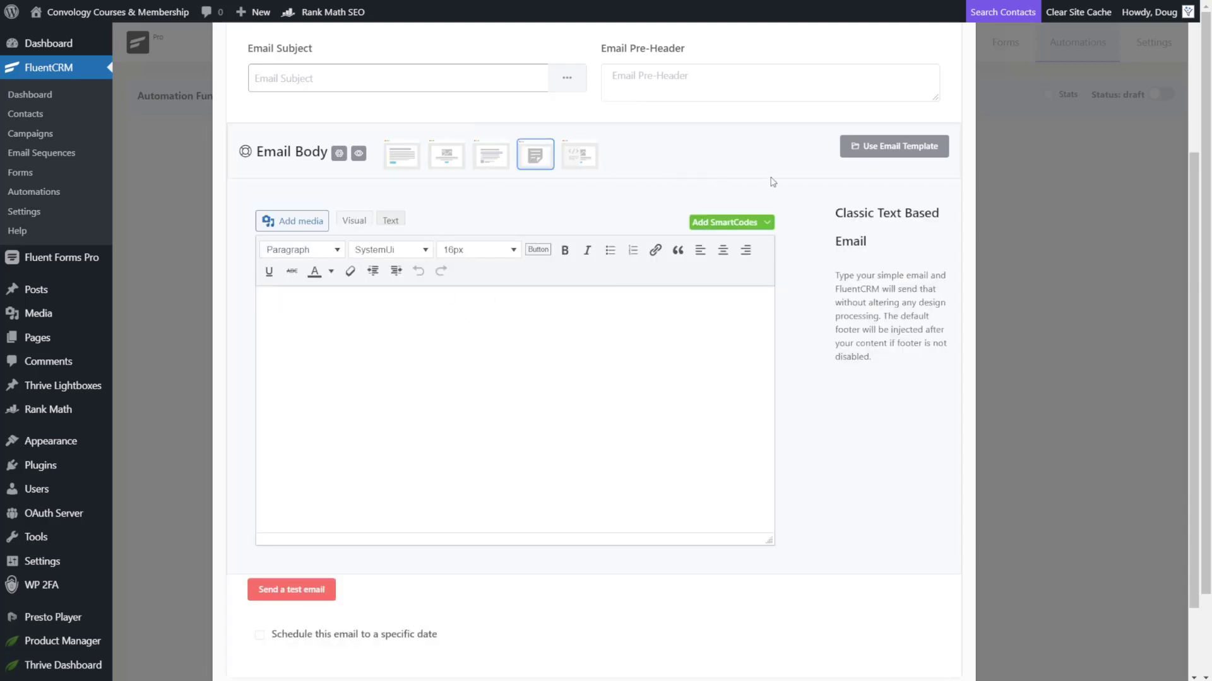
{"action": "left_click", "coordinate": [868, 154]}
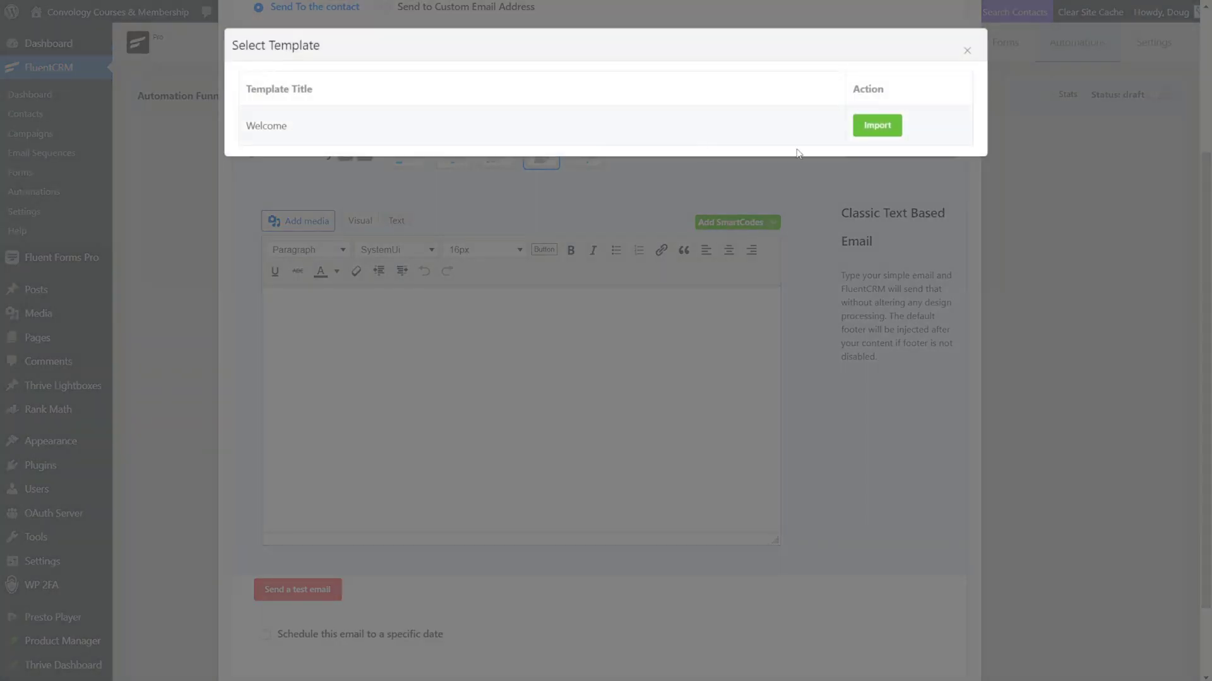
{"action": "left_click", "coordinate": [876, 126]}
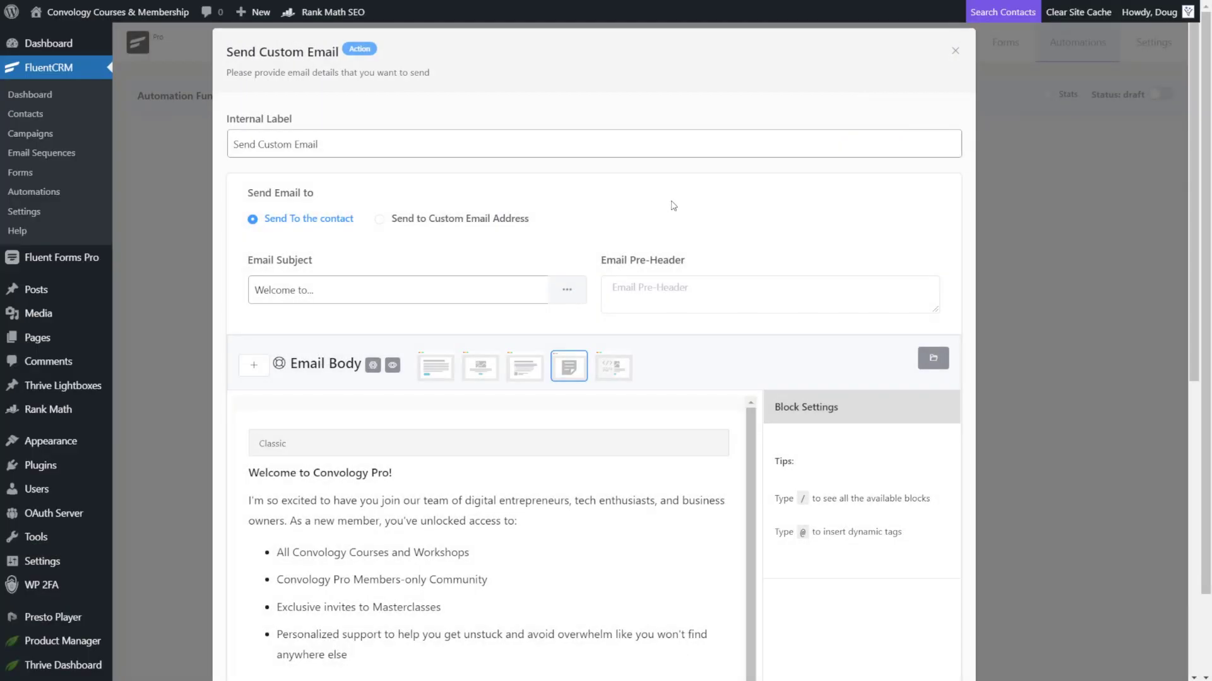
- Set the email subject to 'Welcome to Convology Pro - Let's Get Started'
{"action": "scroll", "coordinate": [674, 206], "scroll_direction": "down", "scroll_amount": 2}
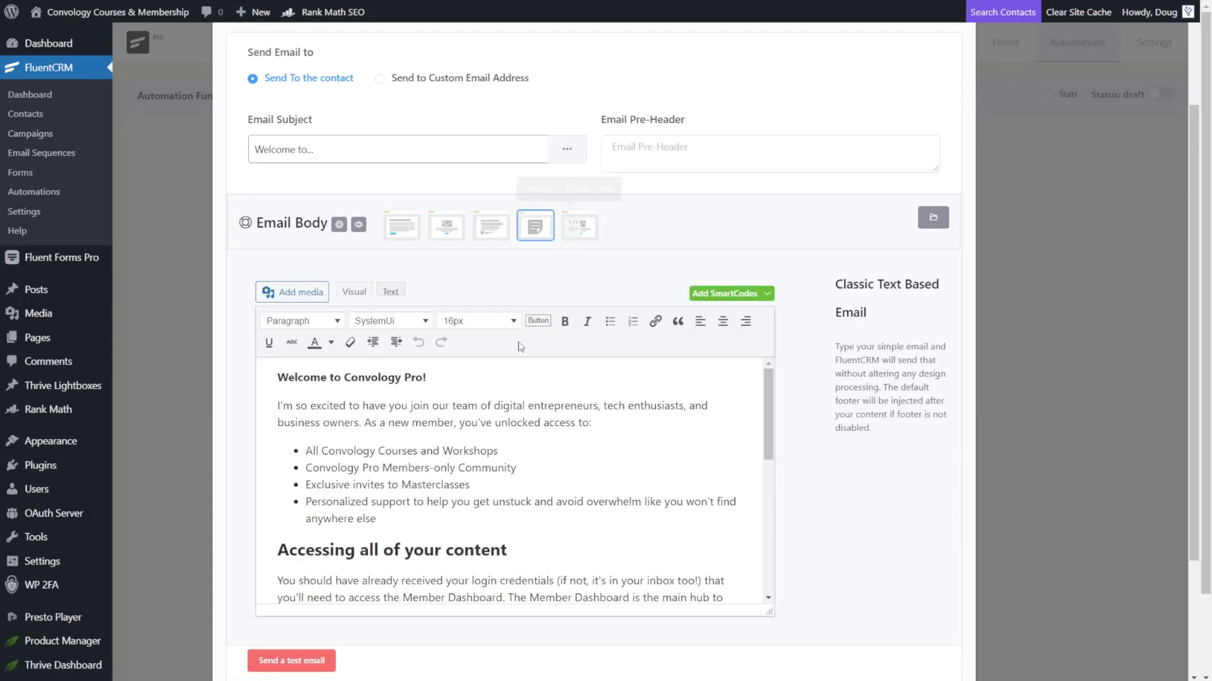
{"action": "scroll", "coordinate": [563, 436], "scroll_direction": "down", "scroll_amount": 2}
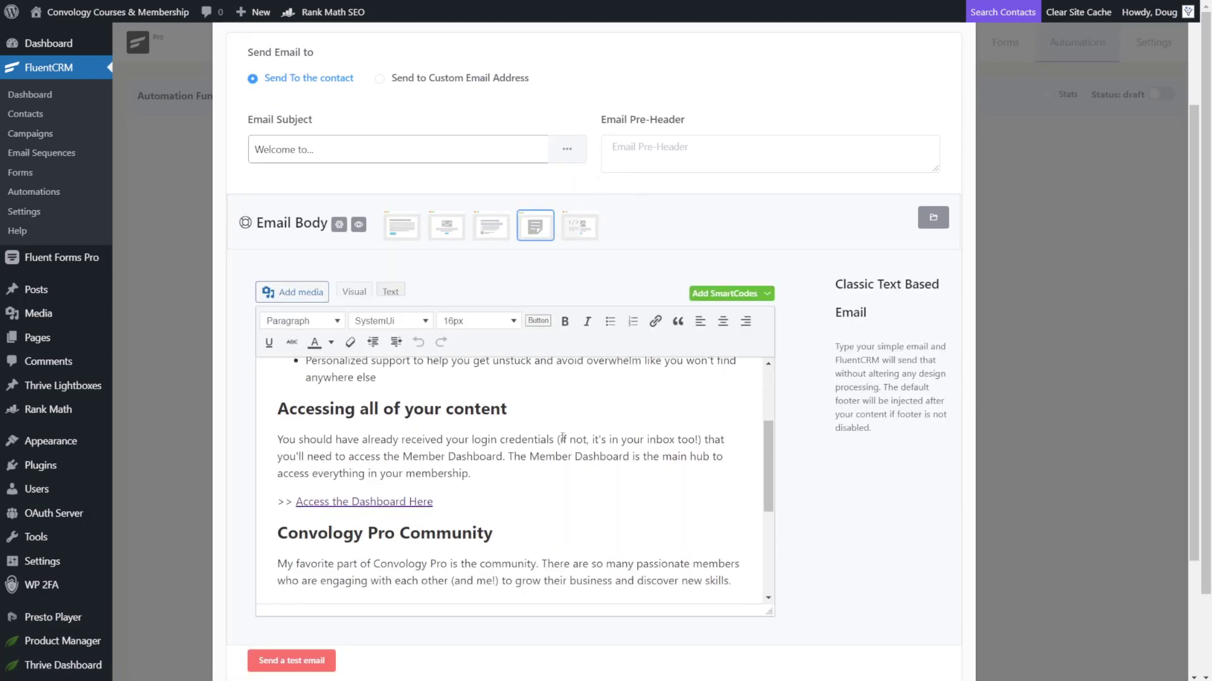
{"action": "scroll", "coordinate": [563, 436], "scroll_direction": "down", "scroll_amount": 4}
{"action": "scroll", "coordinate": [562, 436], "scroll_direction": "up", "scroll_amount": 6}
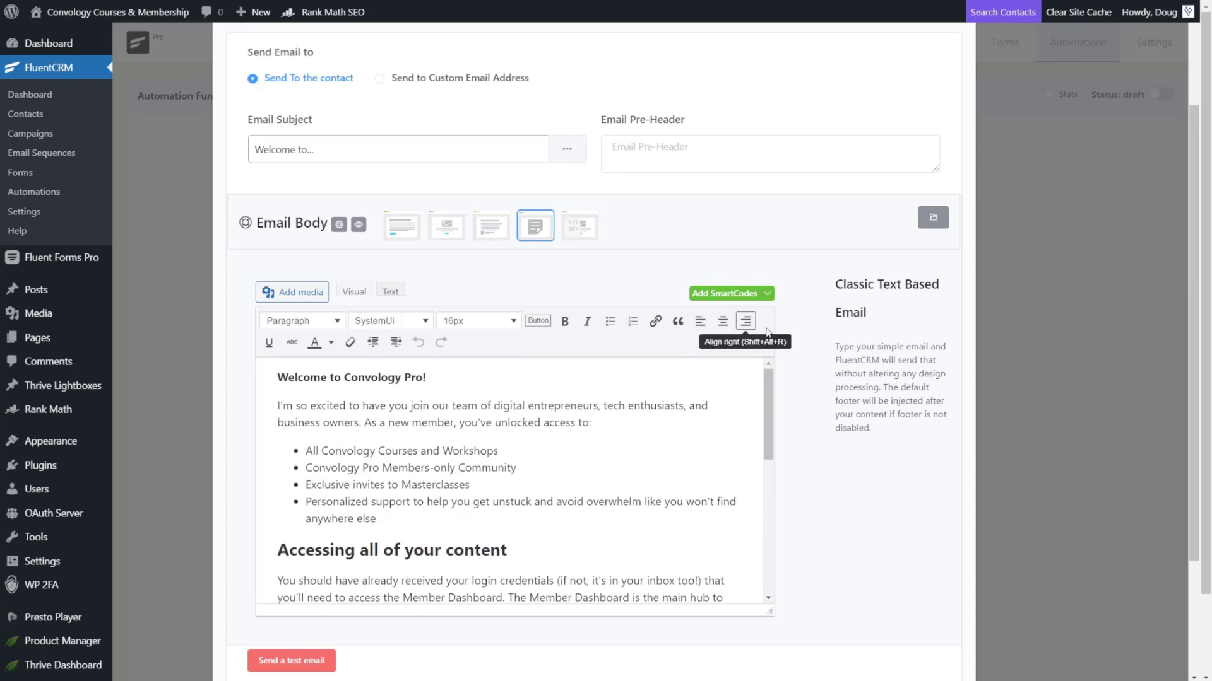
{"action": "scroll", "coordinate": [568, 284], "scroll_direction": "up", "scroll_amount": 2}
{"action": "scroll", "coordinate": [441, 221], "scroll_direction": "down", "scroll_amount": 2}
{"action": "left_click", "coordinate": [337, 150]}
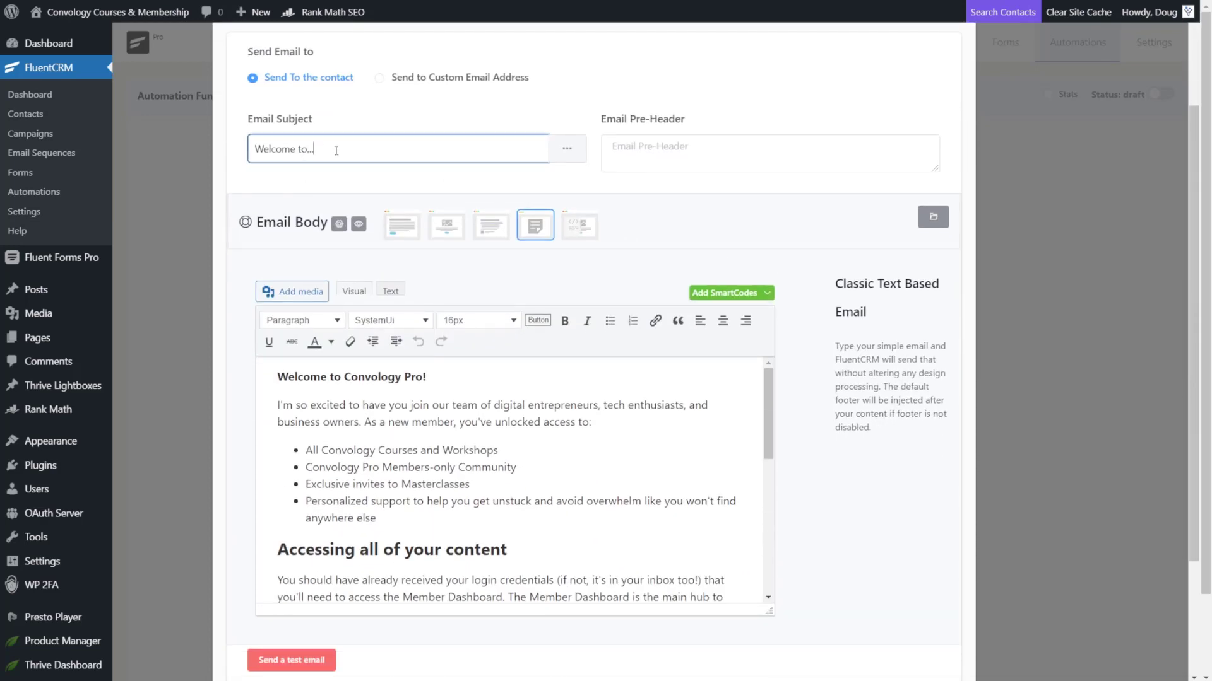
{"action": "left_click_drag", "start_coordinate": [336, 150], "coordinate": [255, 146]}
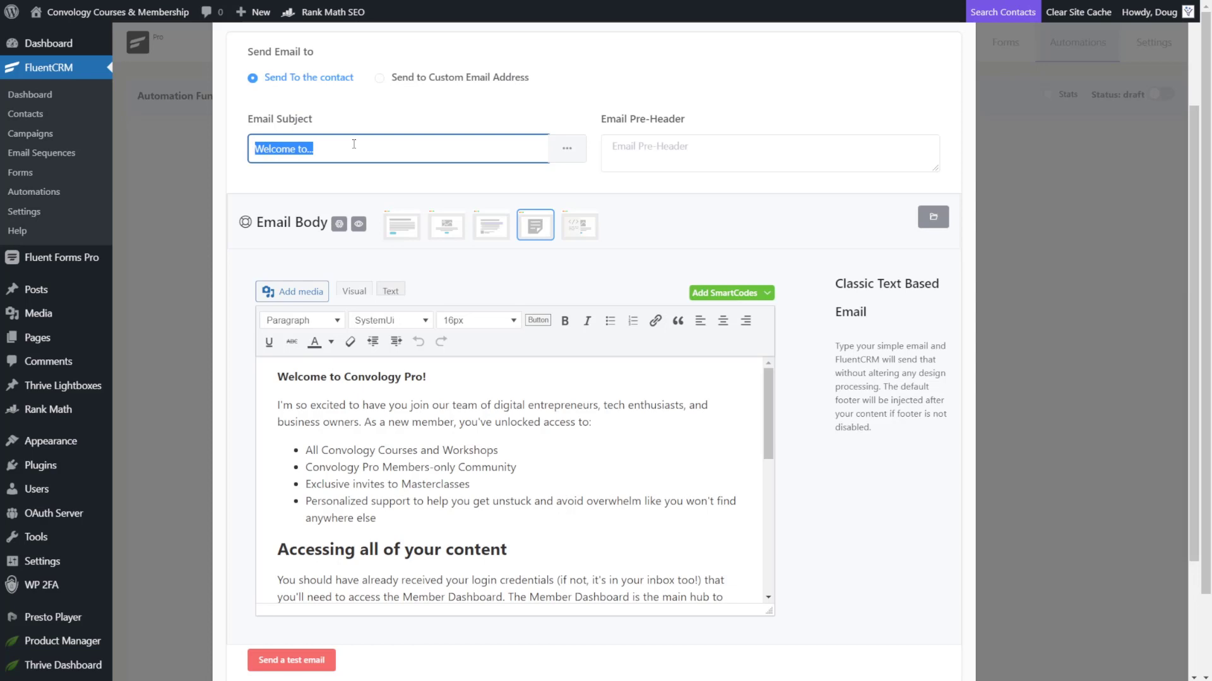
{"action": "type", "text": "Welcome to C"}
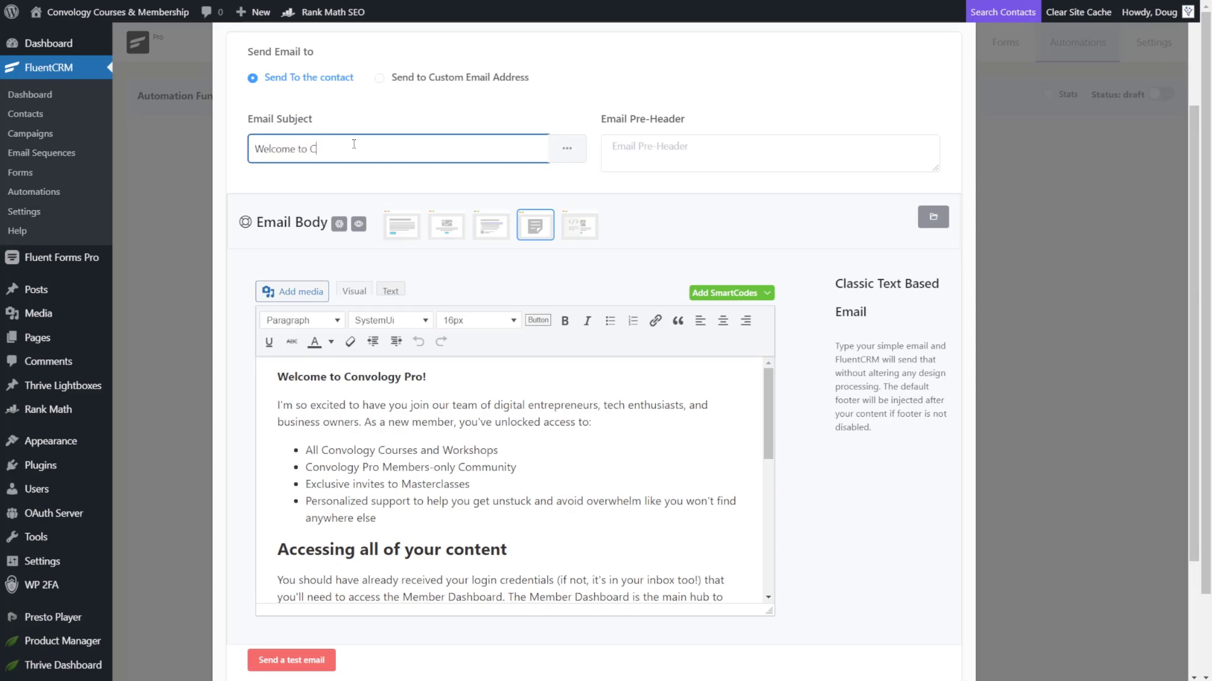
{"action": "type", "text": "onvology Pro - Let's Get Started"}
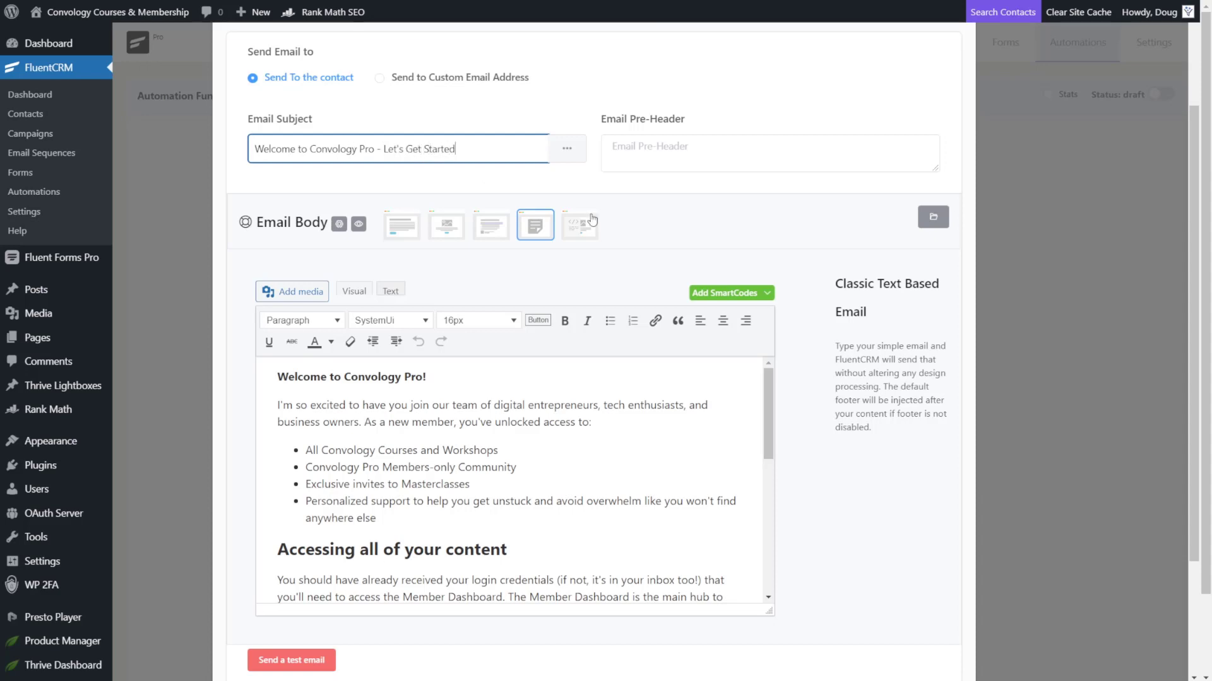
- Label the step 'Welcome Email' and save its settings
{"action": "scroll", "coordinate": [354, 145], "scroll_direction": "up", "scroll_amount": 2}
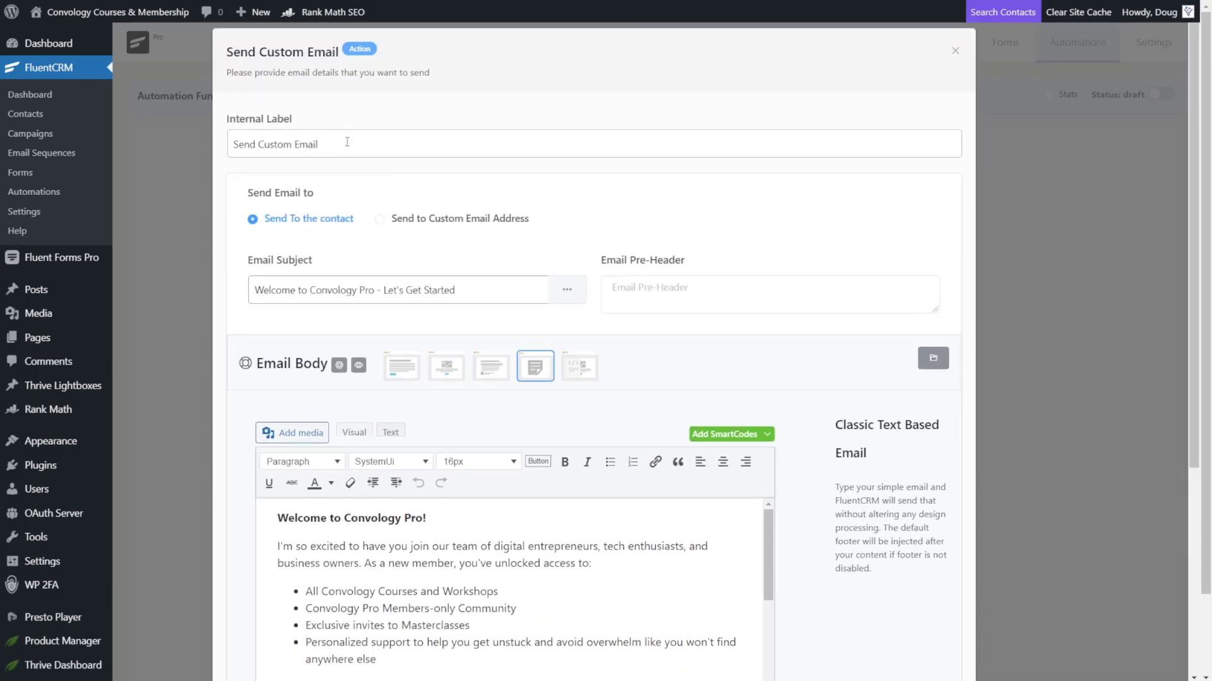
{"action": "left_click_drag", "start_coordinate": [347, 142], "coordinate": [236, 133]}
{"action": "type", "text": "Welcome Email"}
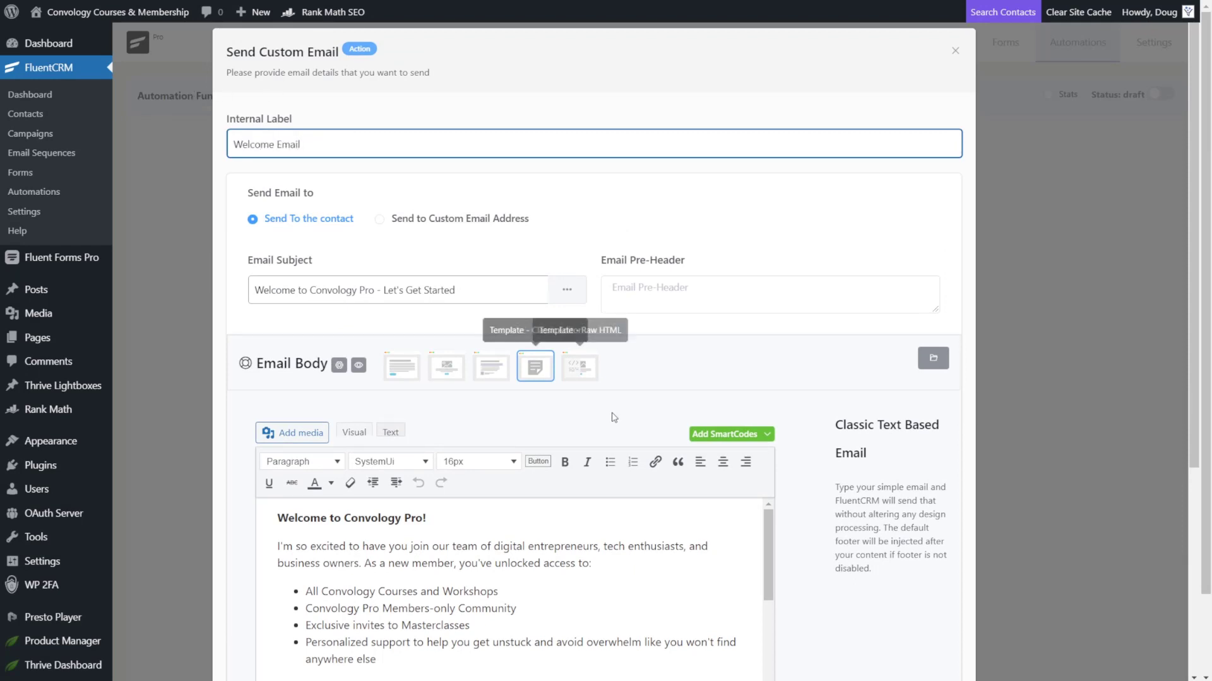
{"action": "scroll", "coordinate": [610, 417], "scroll_direction": "down", "scroll_amount": 2}
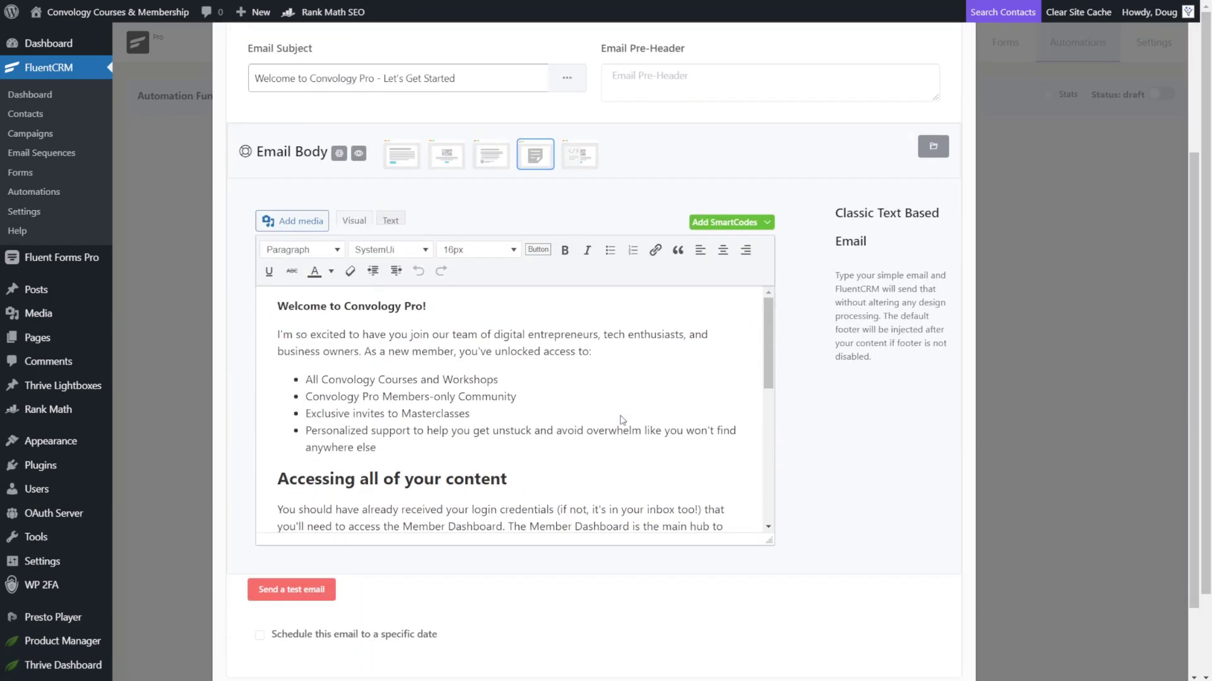
{"action": "scroll", "coordinate": [536, 574], "scroll_direction": "down", "scroll_amount": 2}
{"action": "scroll", "coordinate": [537, 574], "scroll_direction": "down", "scroll_amount": 1}
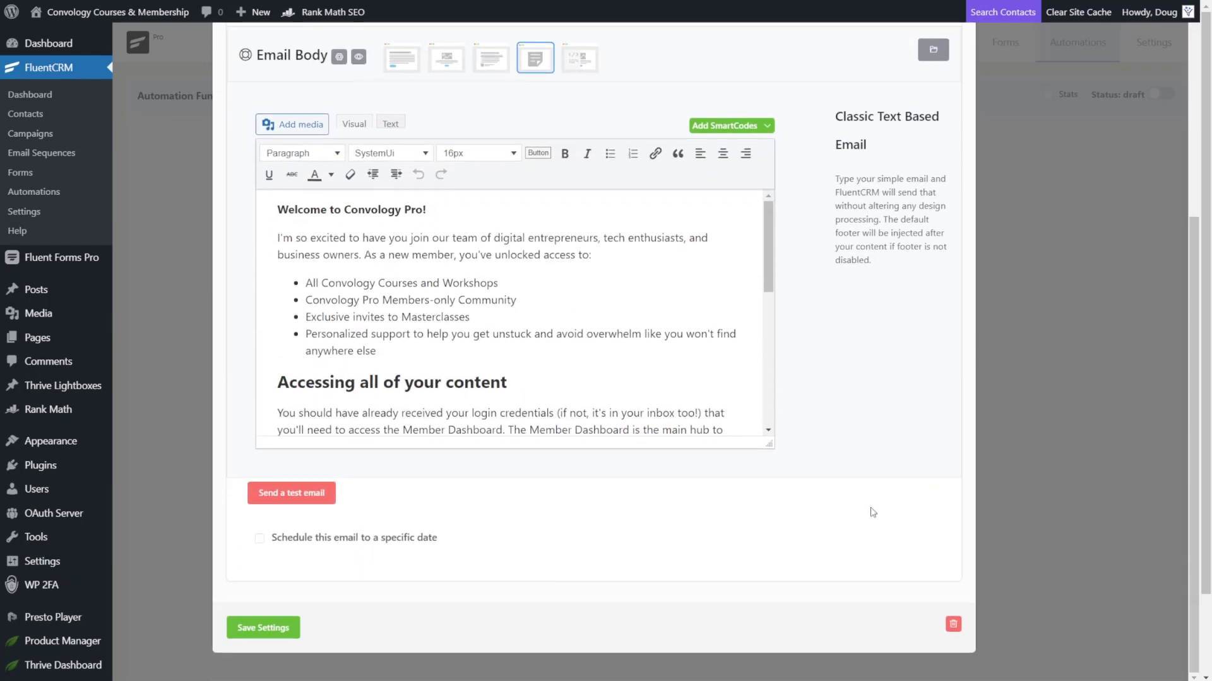
{"action": "left_click", "coordinate": [274, 639]}
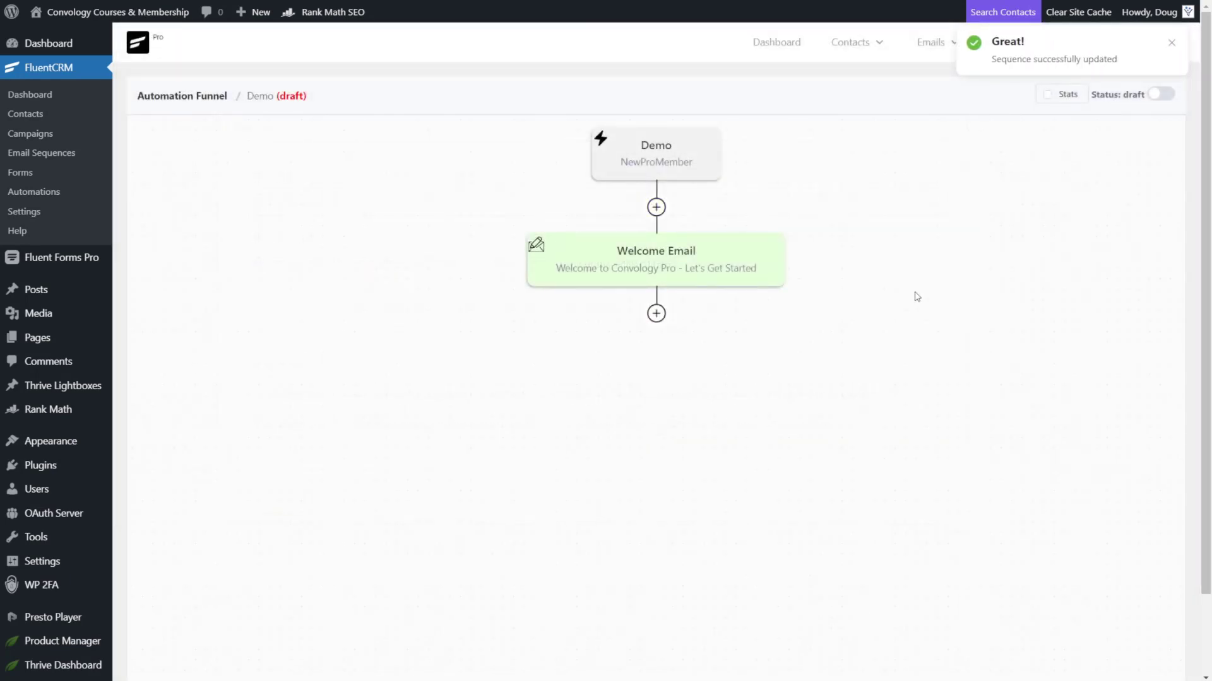
- Add and save a Remove From Tag step for NewProMember, then reopen the Welcome Email settings
{"action": "left_click", "coordinate": [656, 314]}
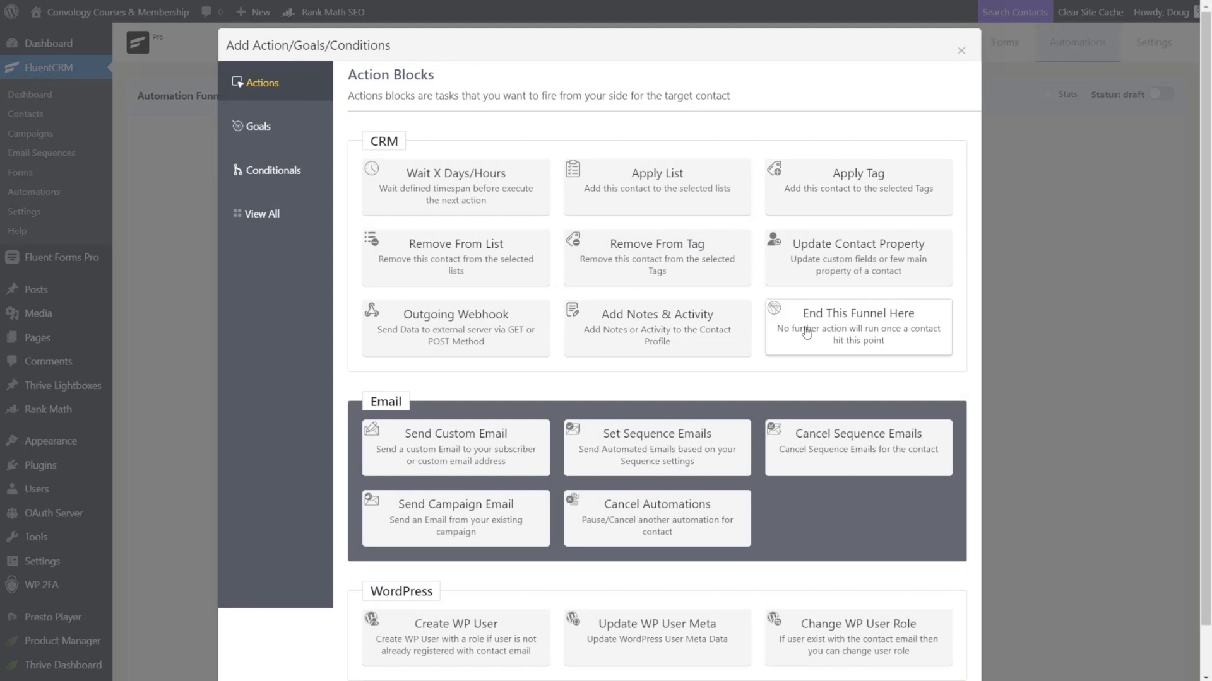
{"action": "left_click", "coordinate": [677, 258]}
{"action": "left_click", "coordinate": [303, 218]}
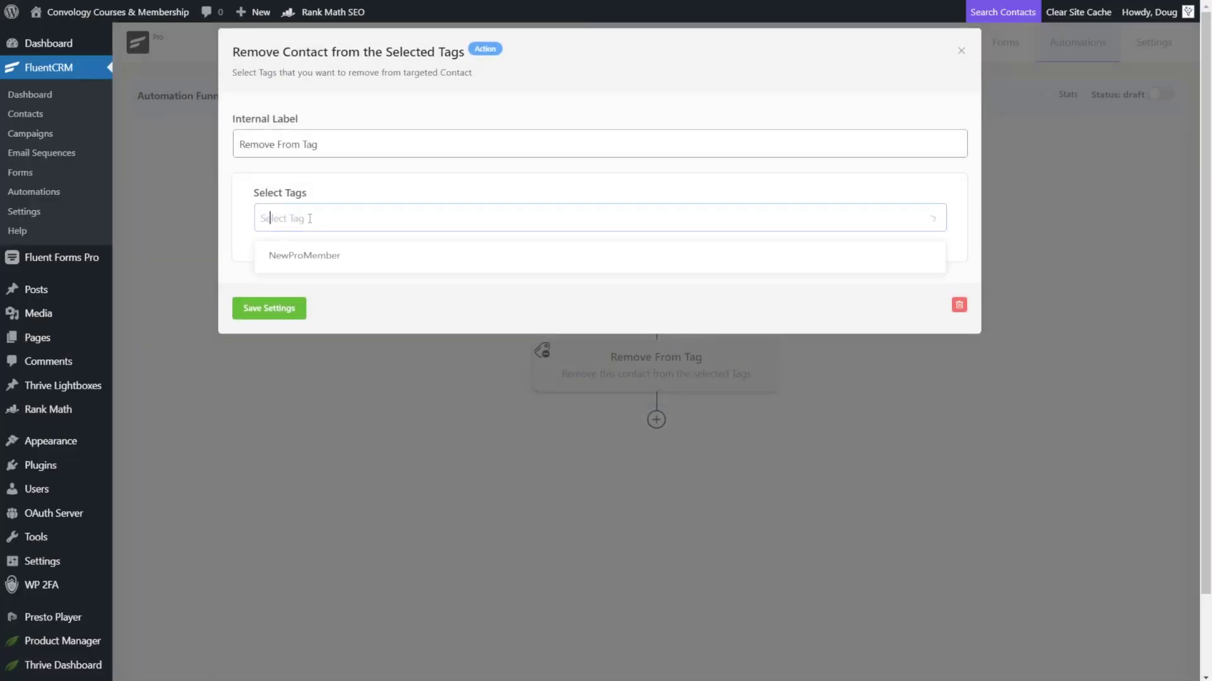
{"action": "left_click", "coordinate": [312, 257]}
{"action": "left_click", "coordinate": [283, 314]}
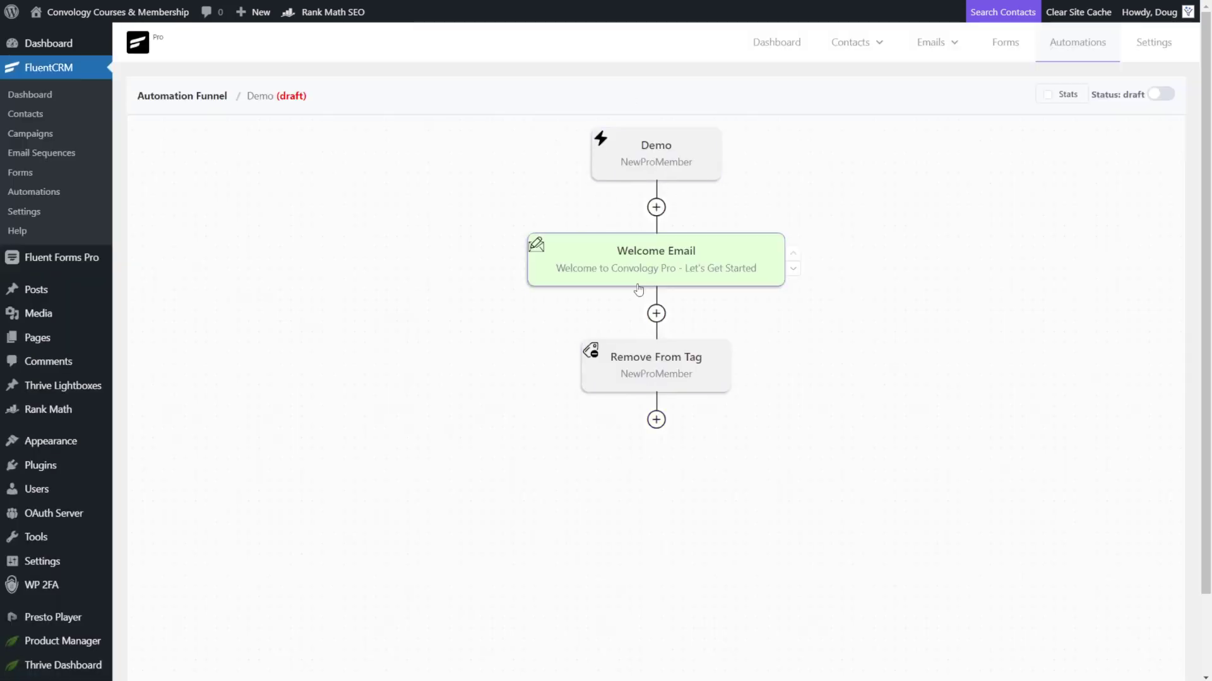
{"action": "left_click", "coordinate": [638, 263]}
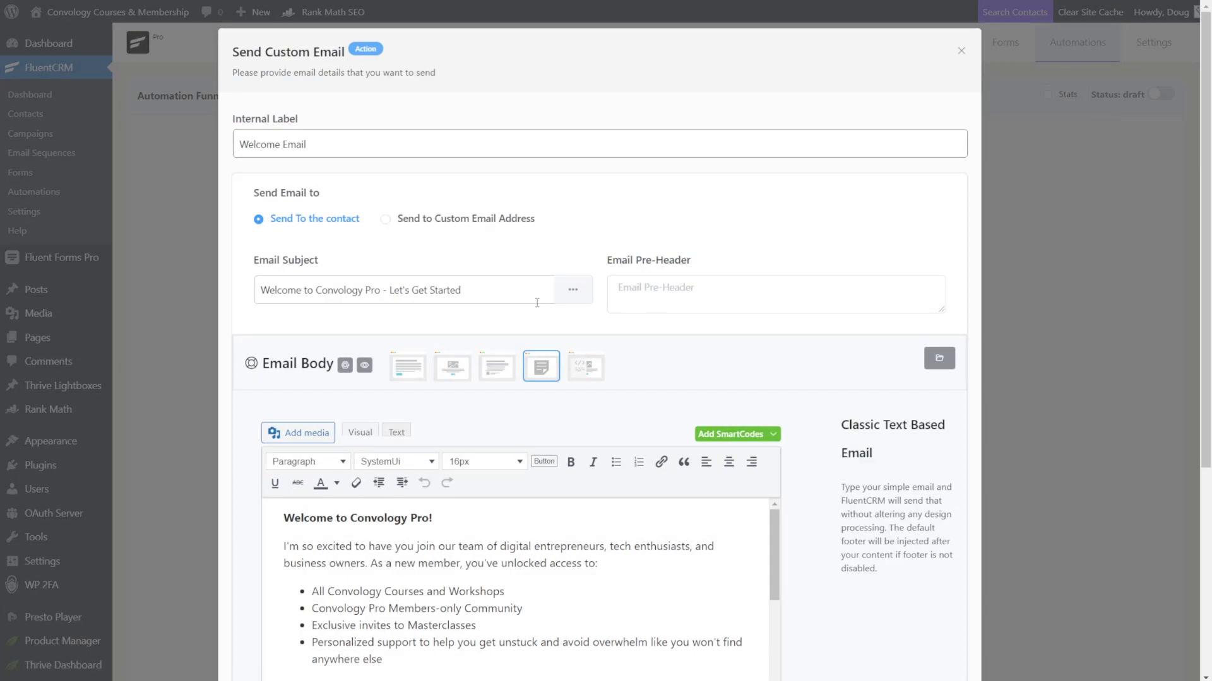
{"action": "scroll", "coordinate": [577, 377], "scroll_direction": "down", "scroll_amount": 5}
{"action": "scroll", "coordinate": [647, 347], "scroll_direction": "down", "scroll_amount": 5}
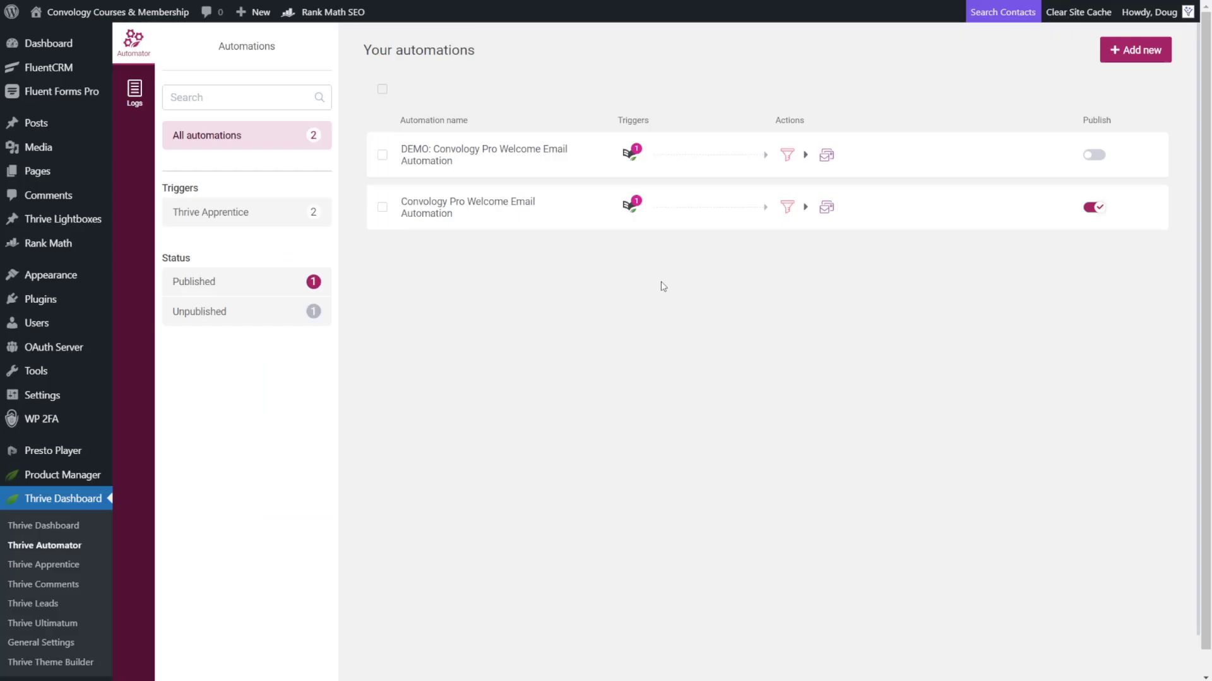